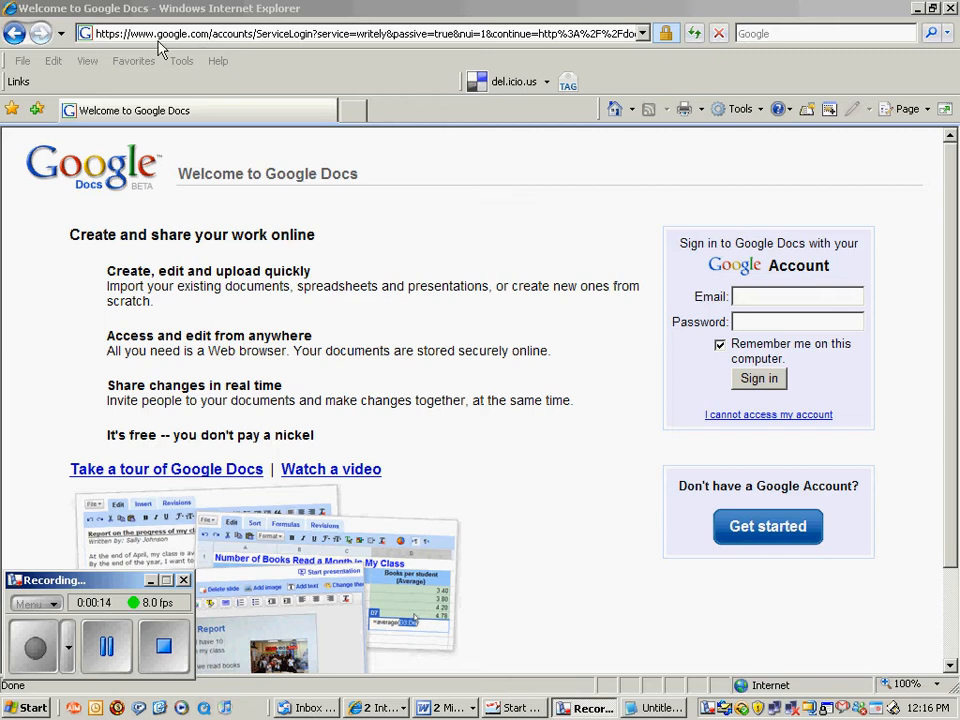
Sign in to Google Docs with the account e-mail and password.
click(748, 295)
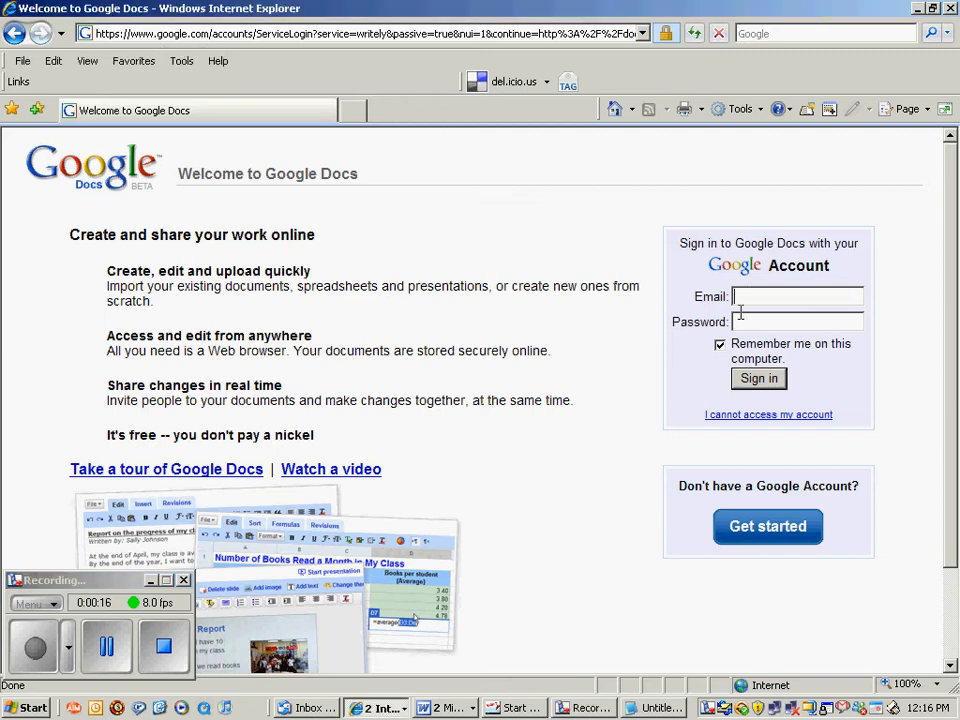
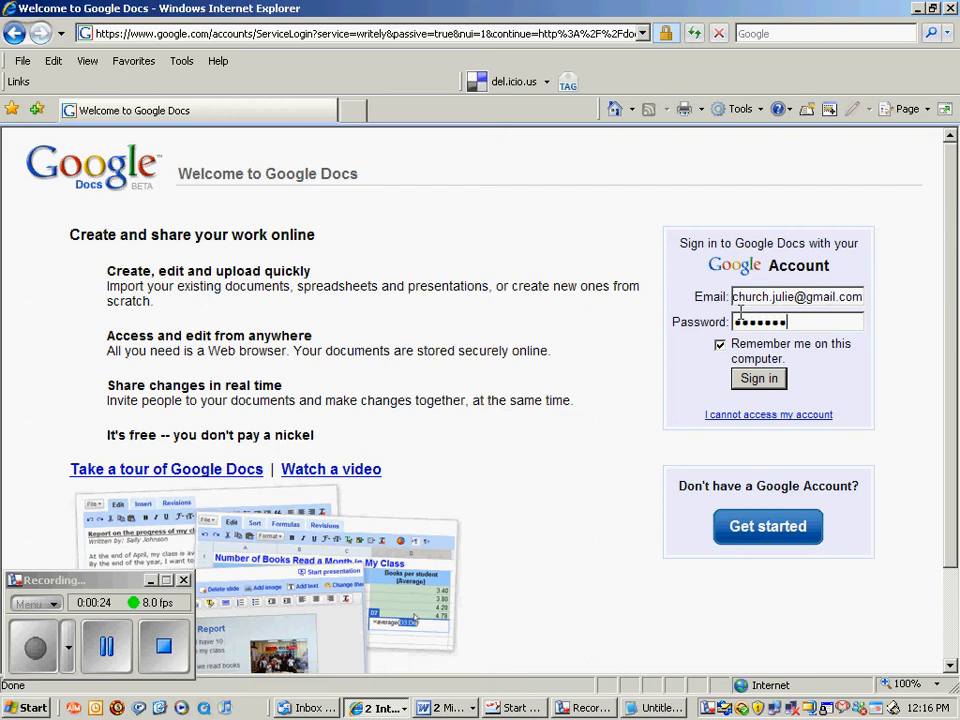
click(762, 381)
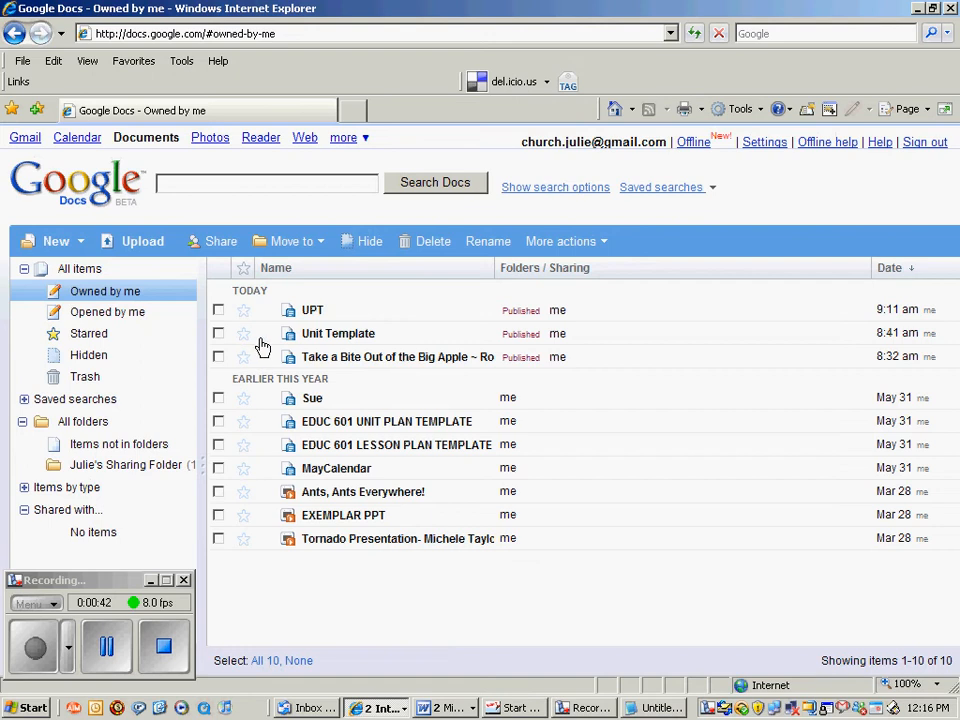
Trash the Unit Template and UPT documents for everyone, then go to the Upload a File page.
click(218, 333)
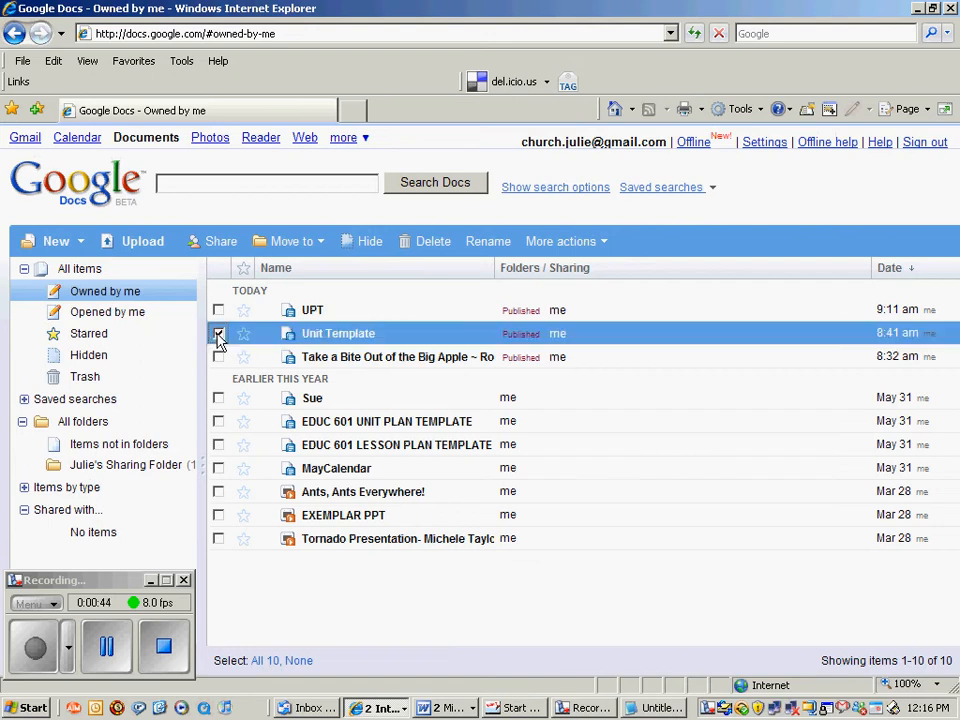
click(218, 311)
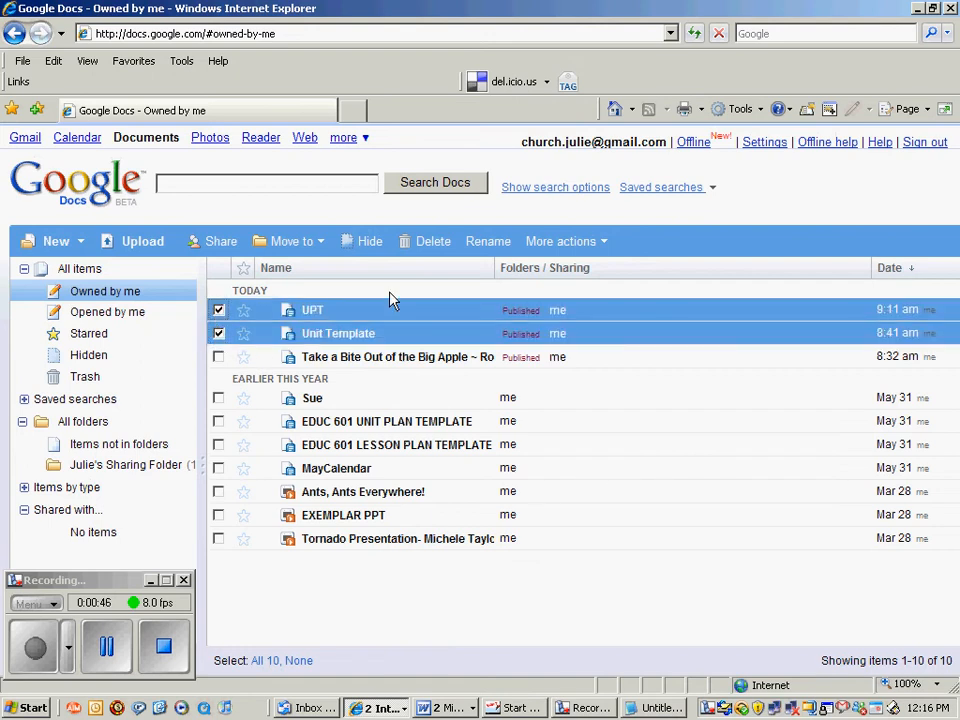
click(428, 247)
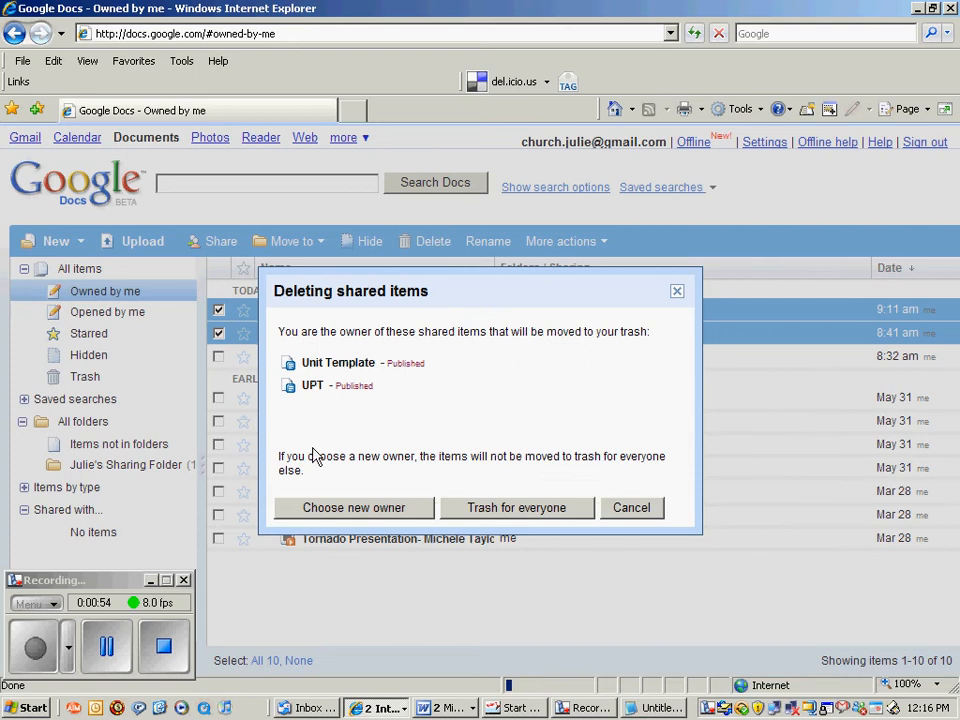
click(495, 511)
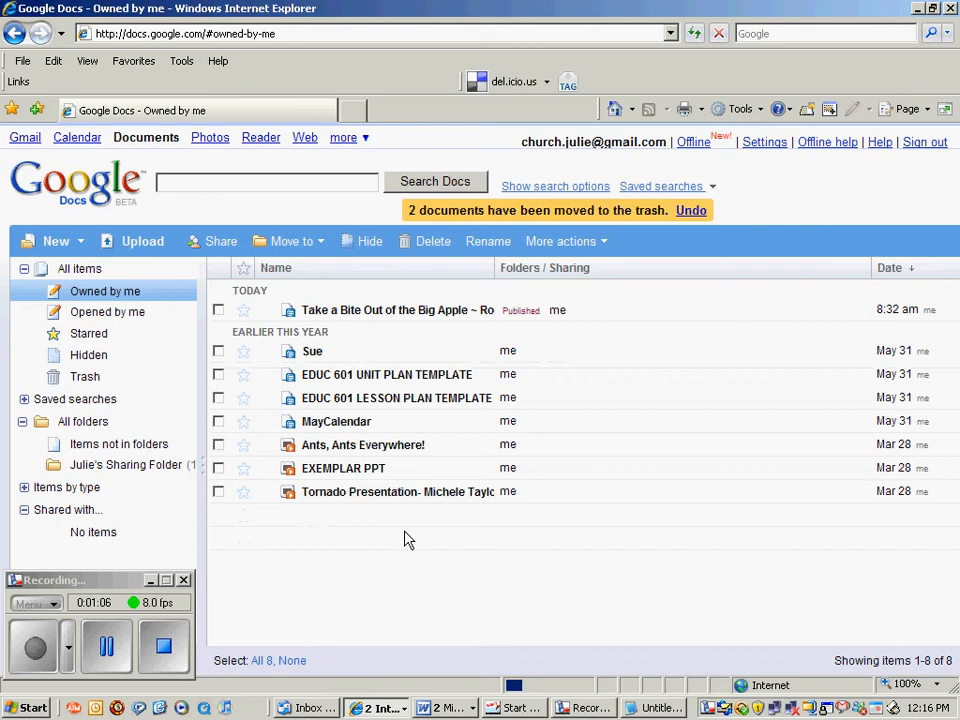
click(127, 246)
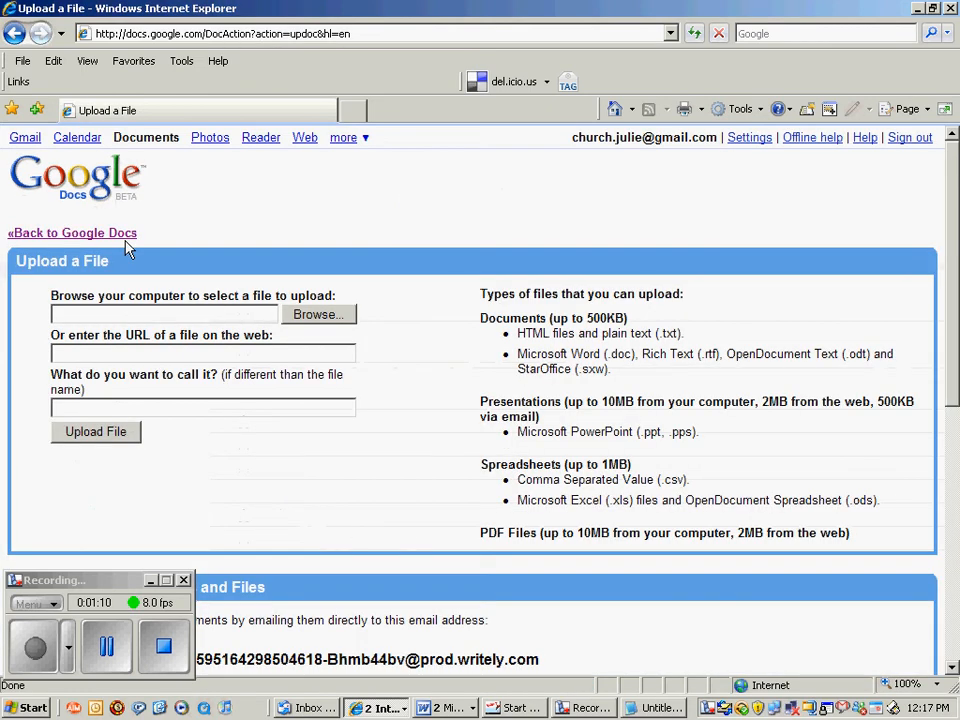
Pick EDUC 601 UNIT PLAN TEMPLATE from Lesson Planning > Unit and Lesson Templates as the upload file.
click(318, 316)
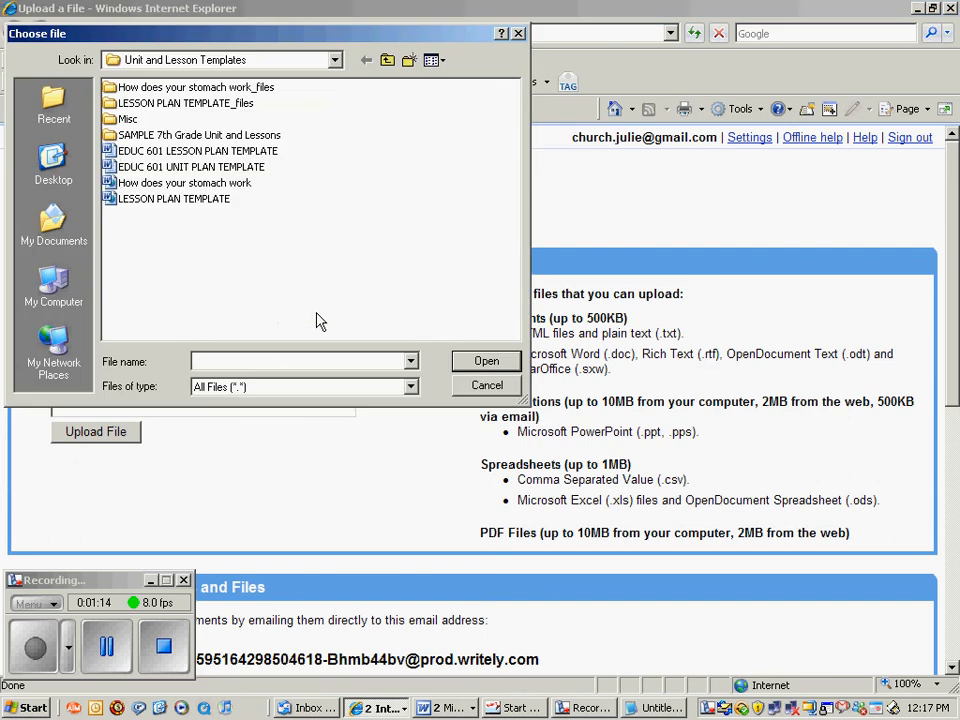
click(388, 62)
click(388, 62)
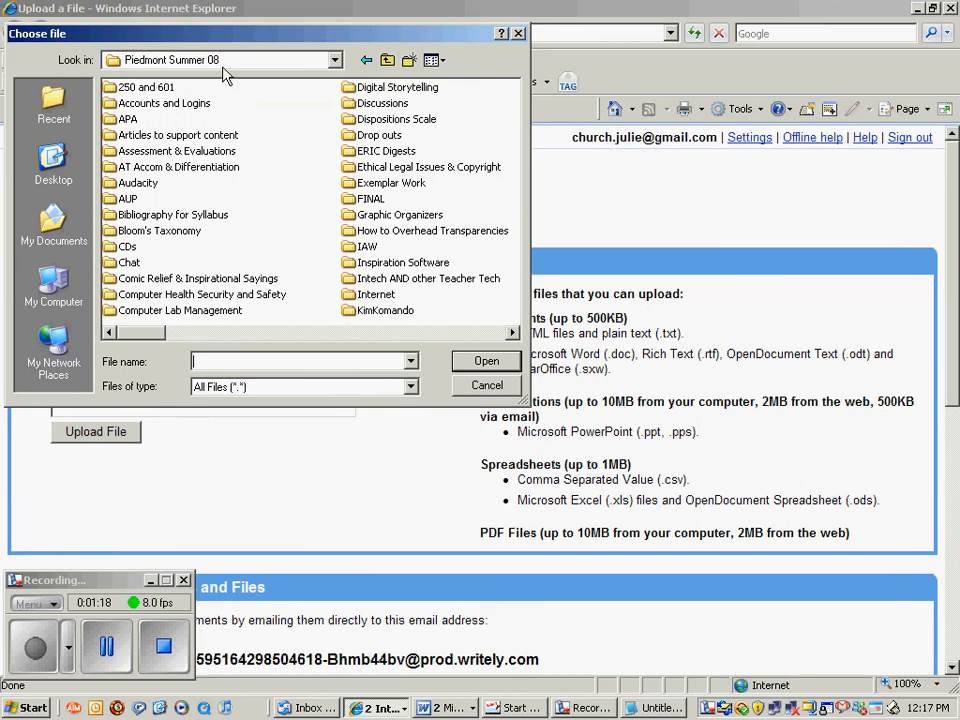
click(512, 332)
click(512, 332)
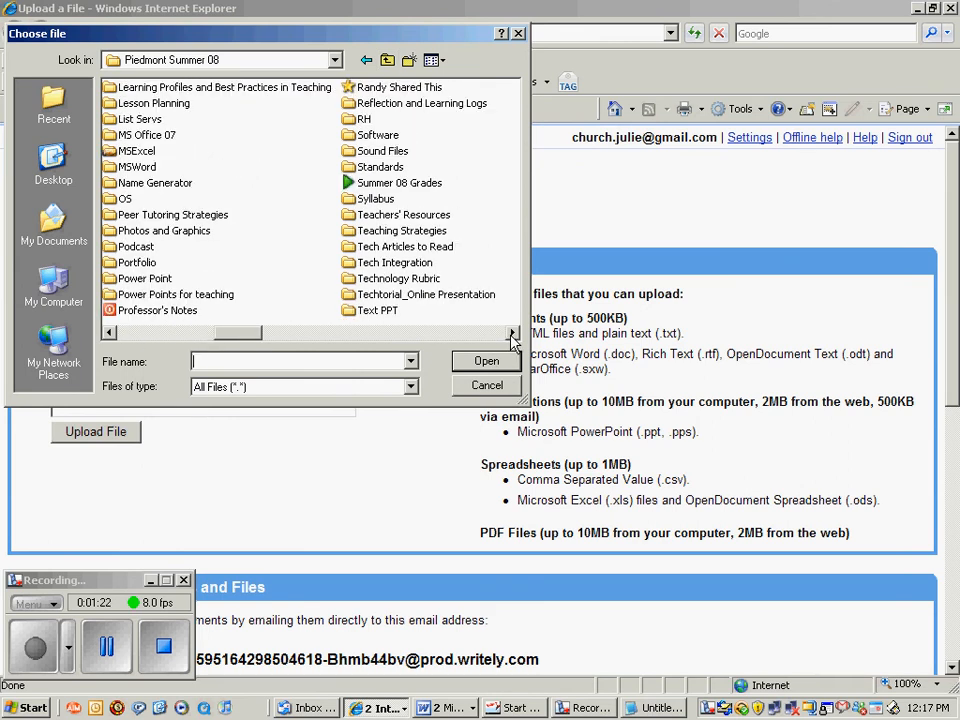
double_click(145, 104)
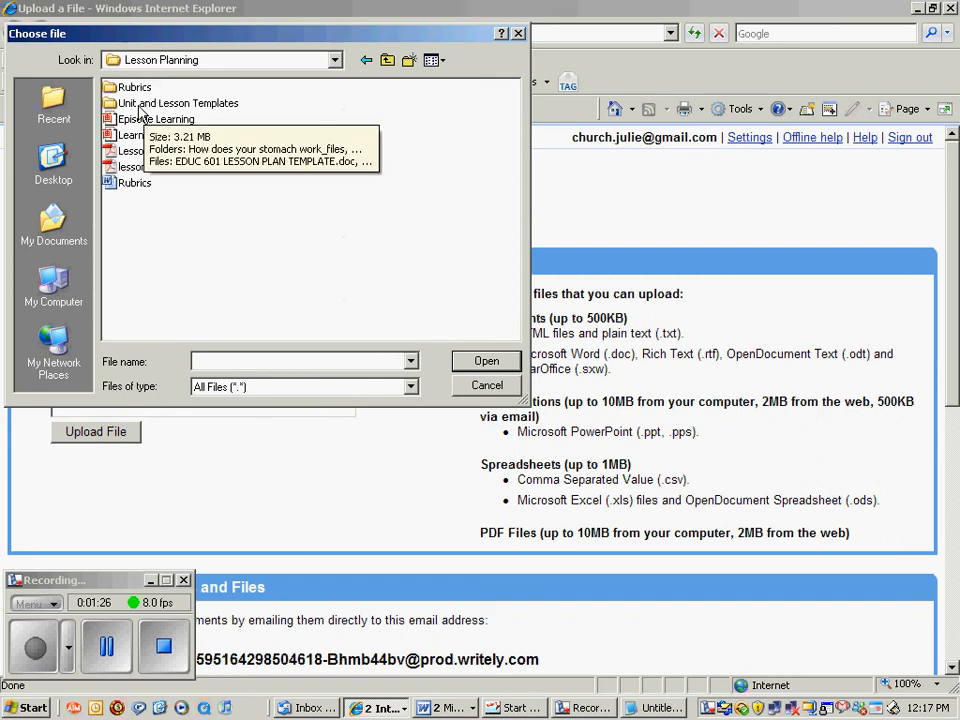
double_click(140, 106)
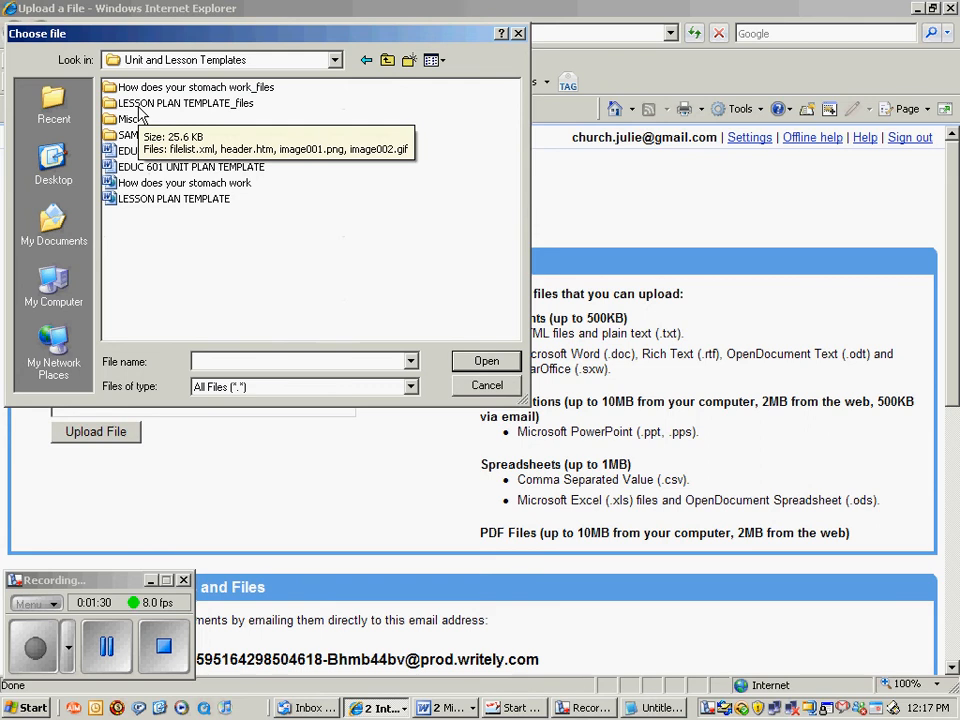
click(188, 170)
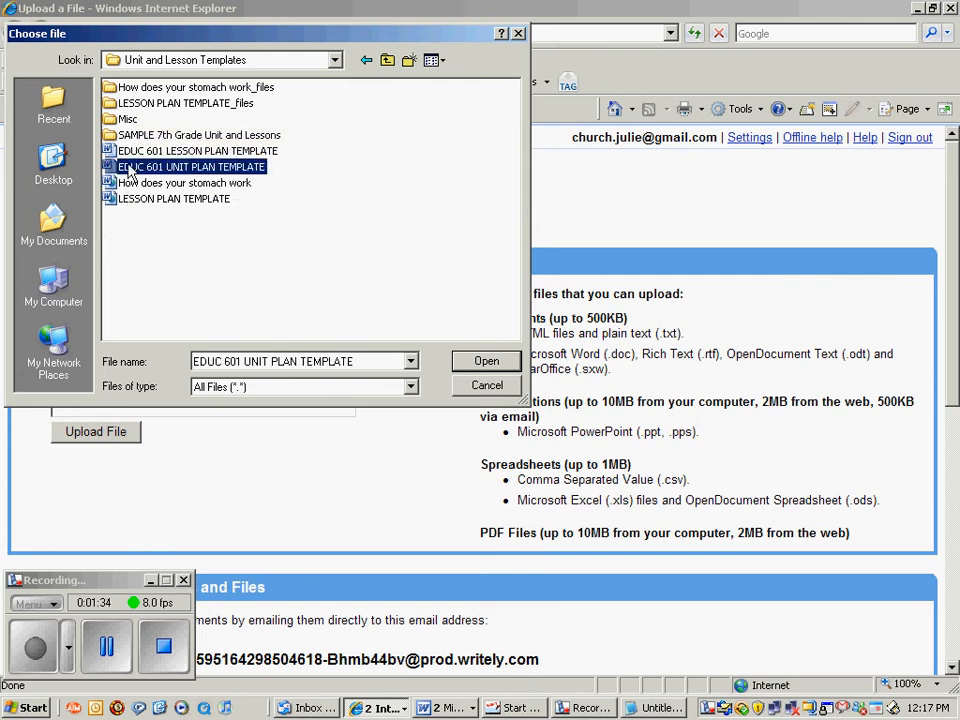
click(488, 364)
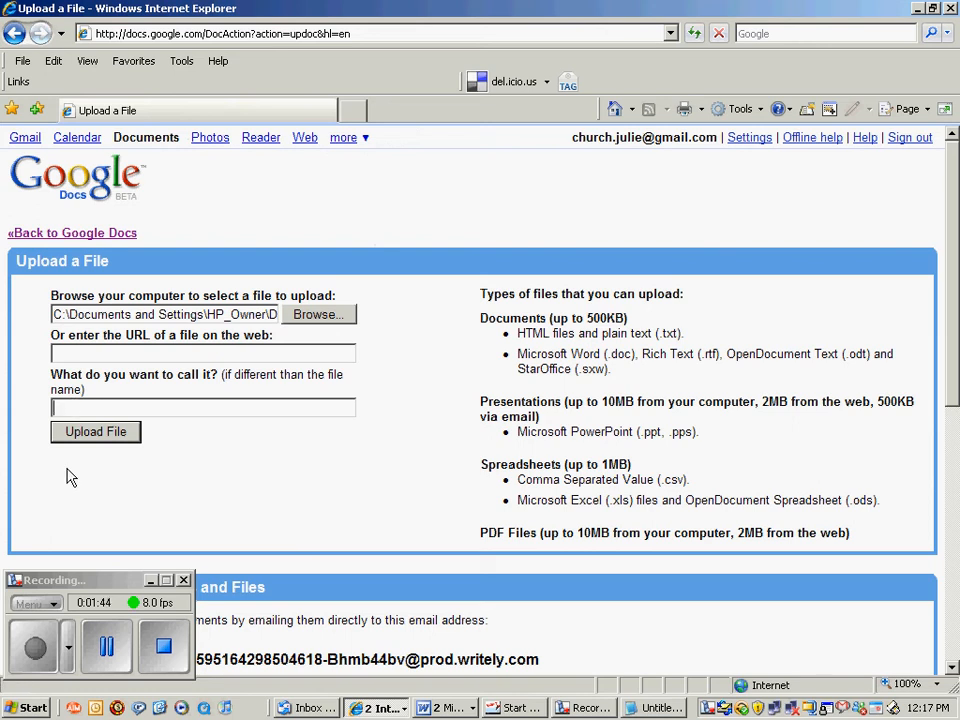
Upload the chosen template as a document named UPT.
text(U)
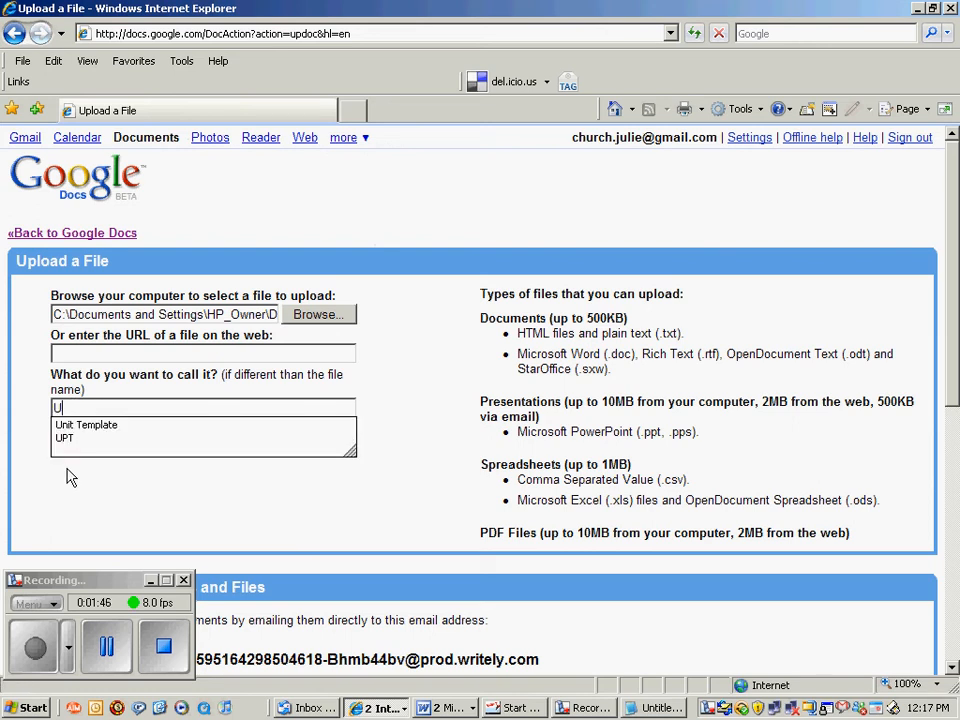
text(PT)
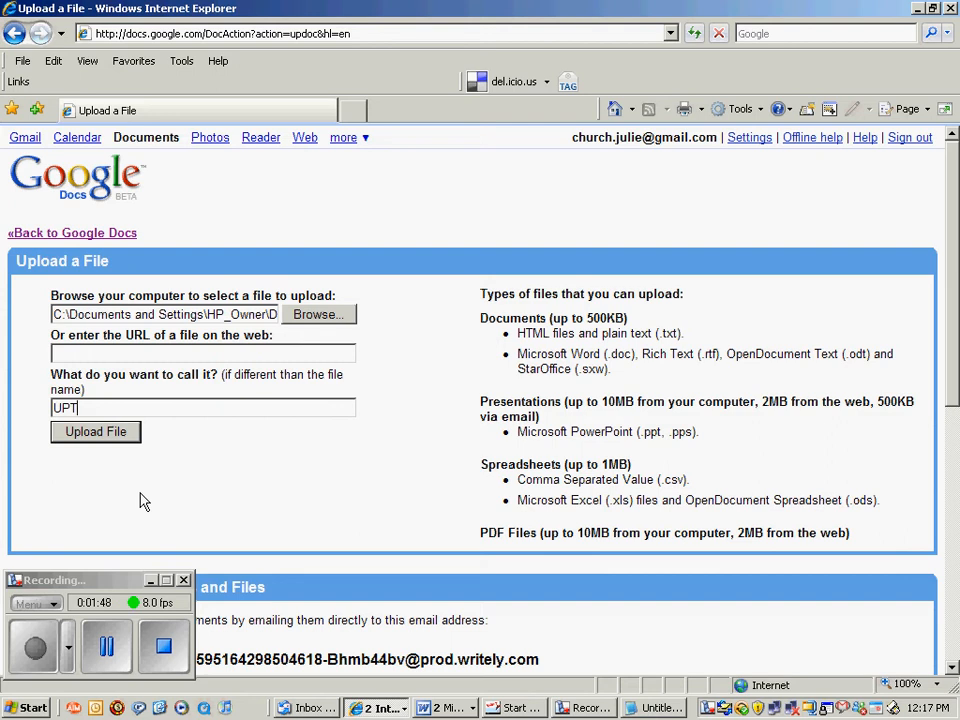
click(88, 440)
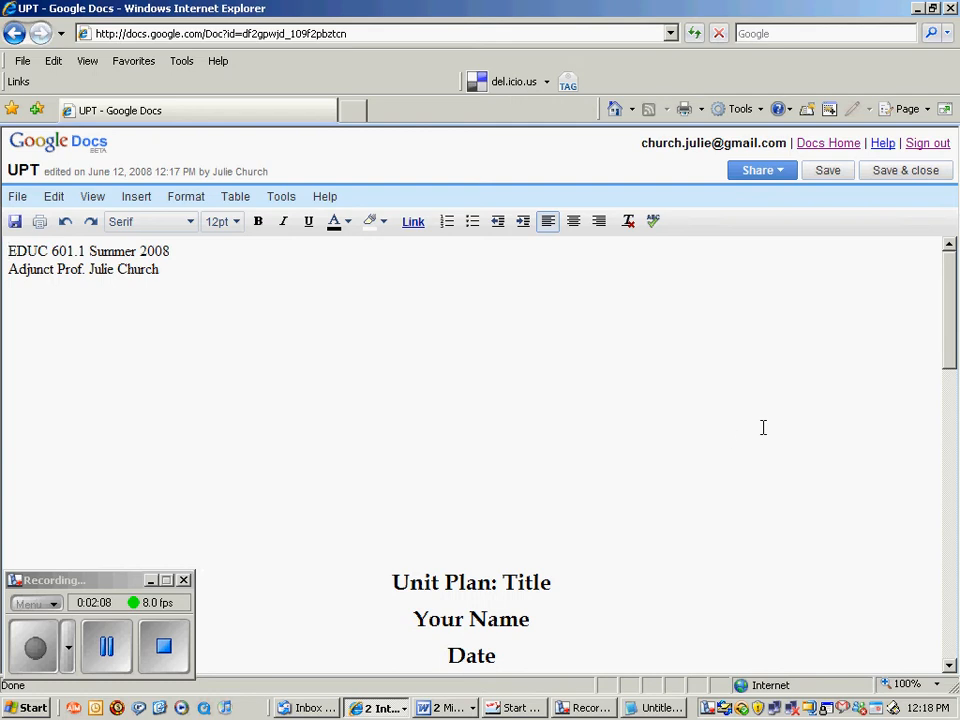
Publish the UPT document as a web page.
click(781, 174)
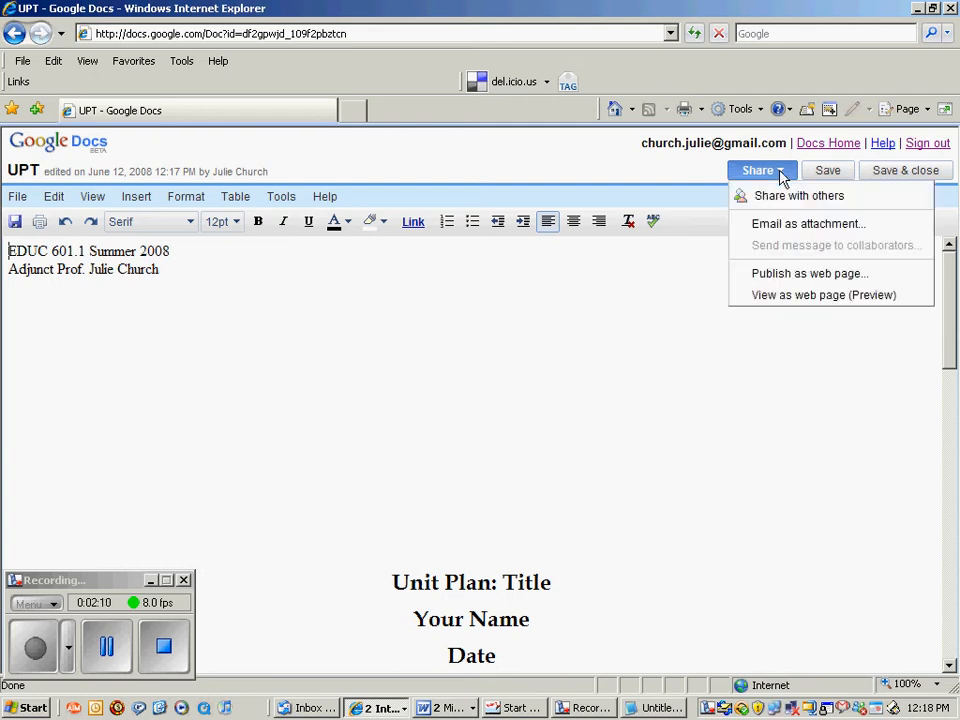
click(790, 274)
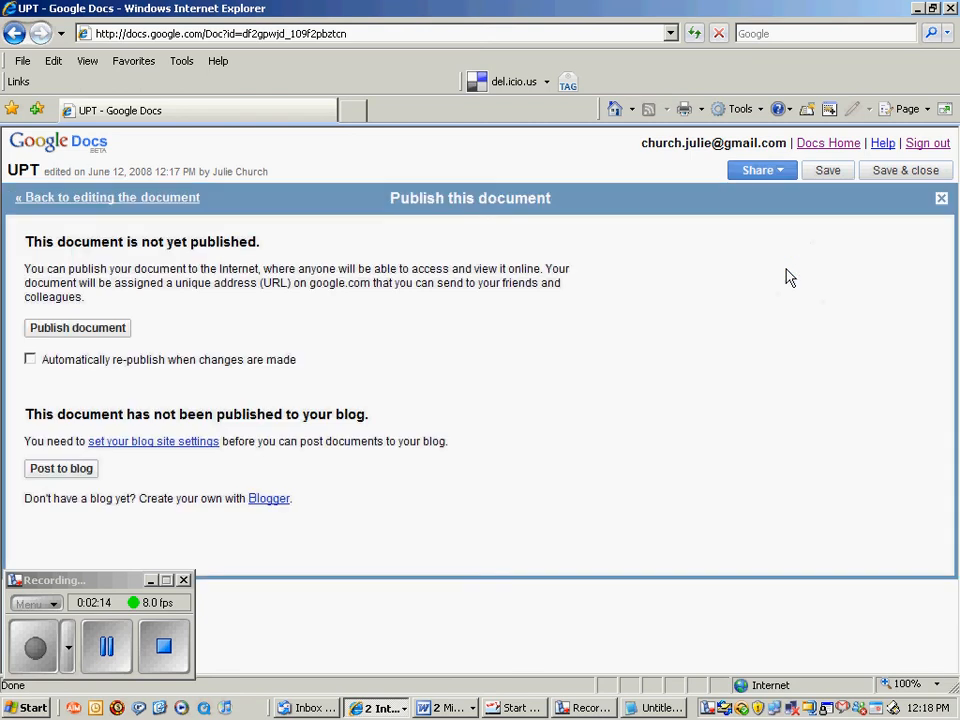
click(78, 328)
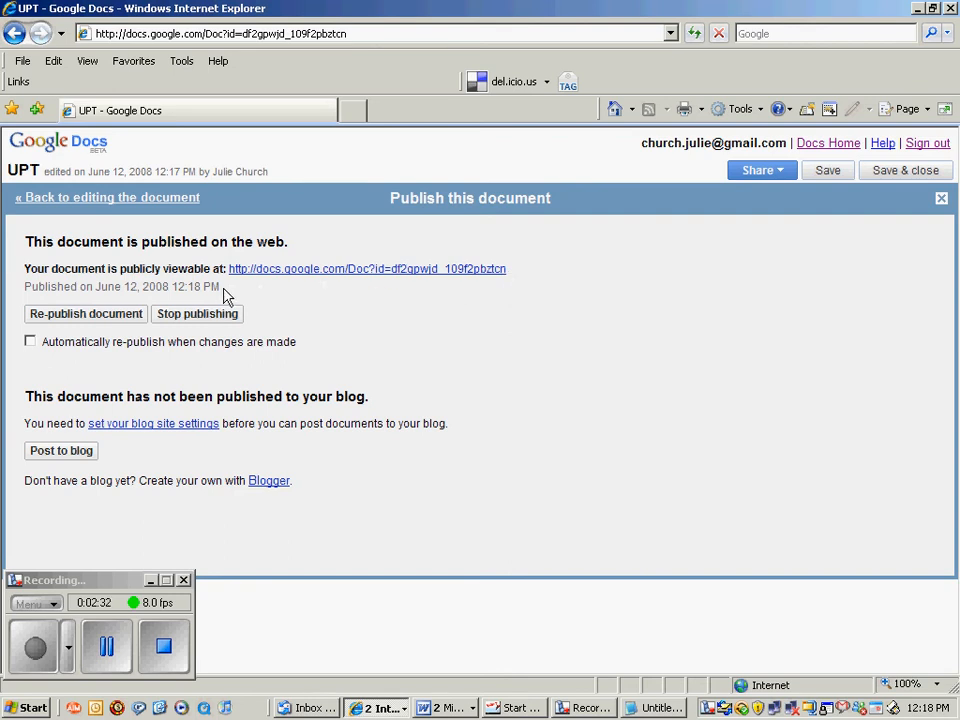
Select the document's public web address on the publish page.
drag(514, 270, 470, 270)
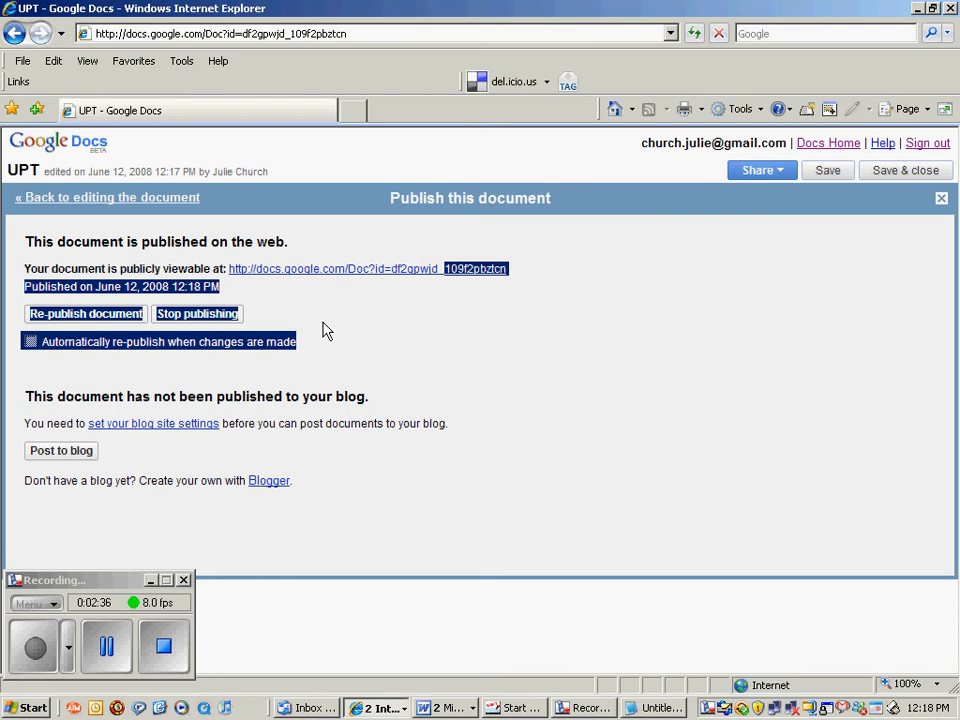
click(238, 295)
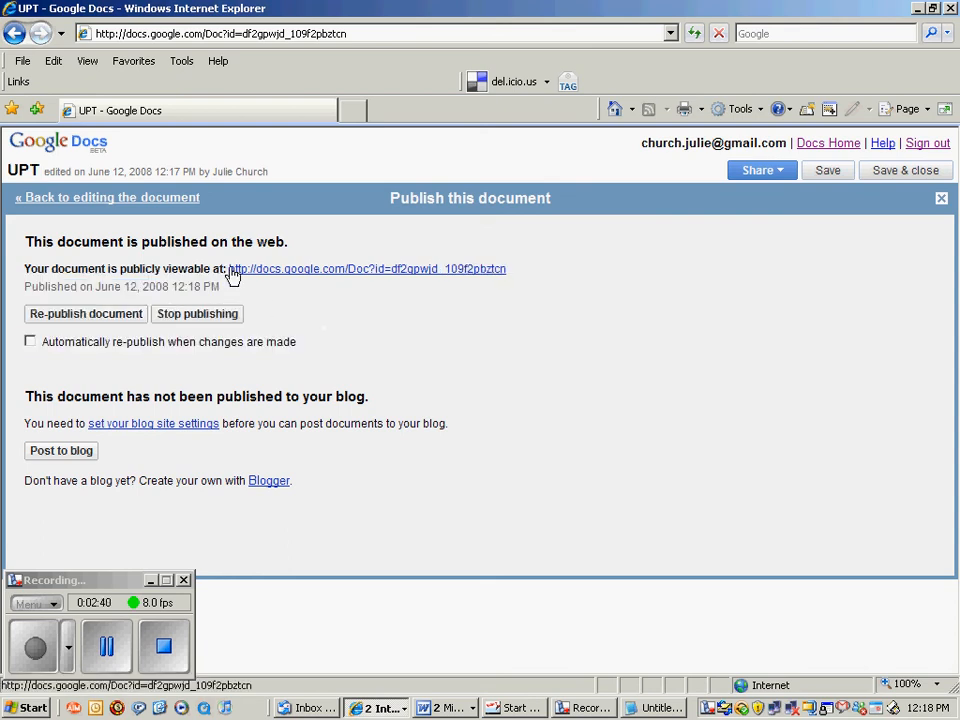
drag(230, 270, 480, 275)
key(ctrl+c)
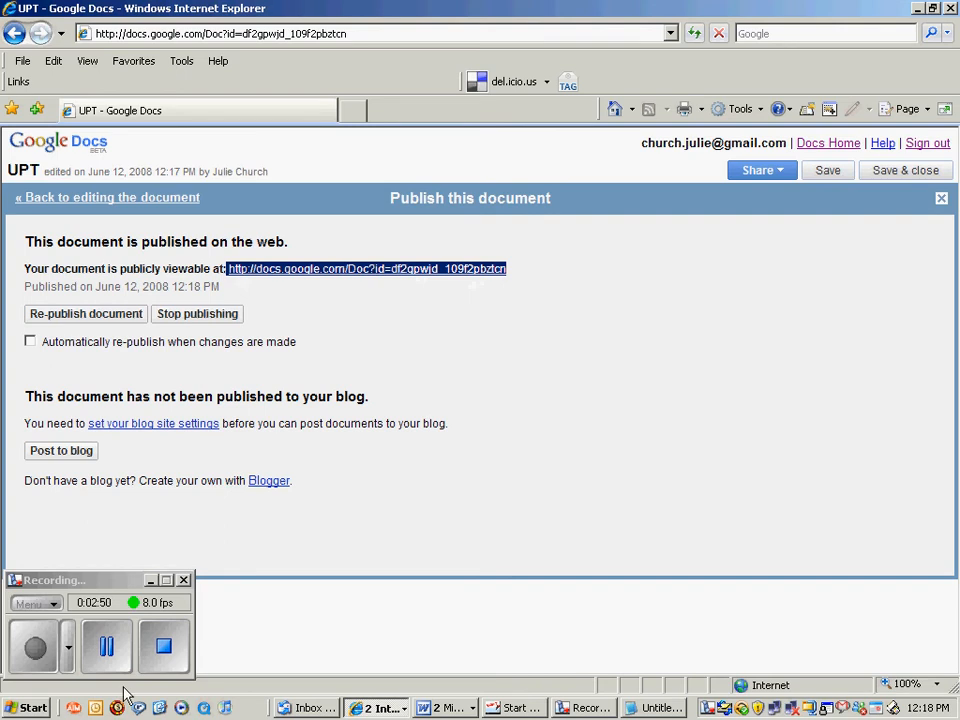
Paste the UPT public address into a new Notepad note and minimize Notepad.
click(20, 708)
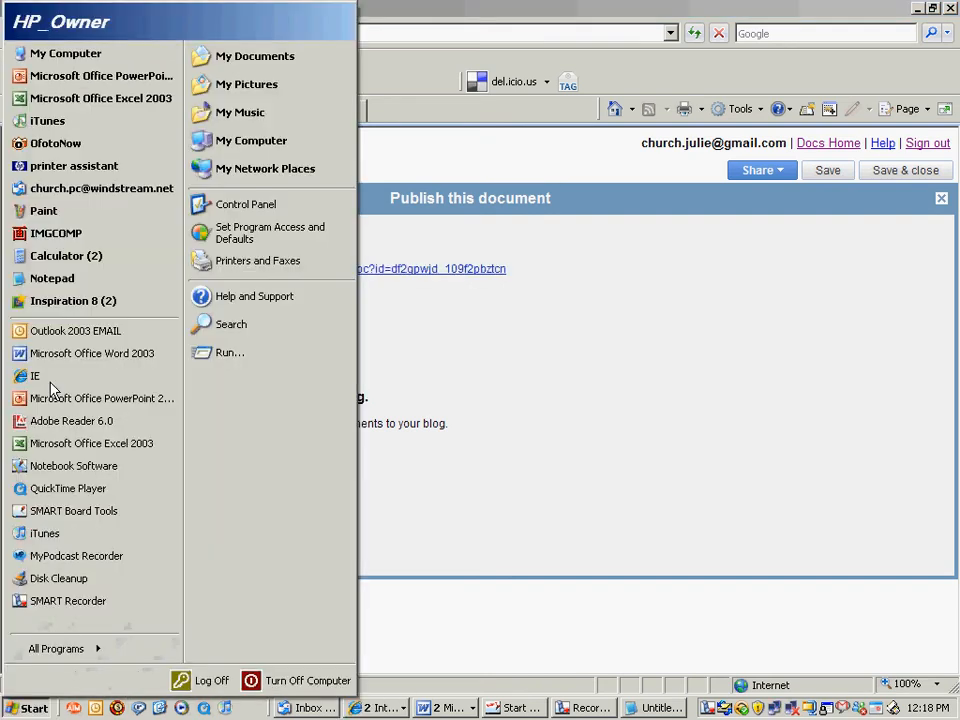
click(60, 280)
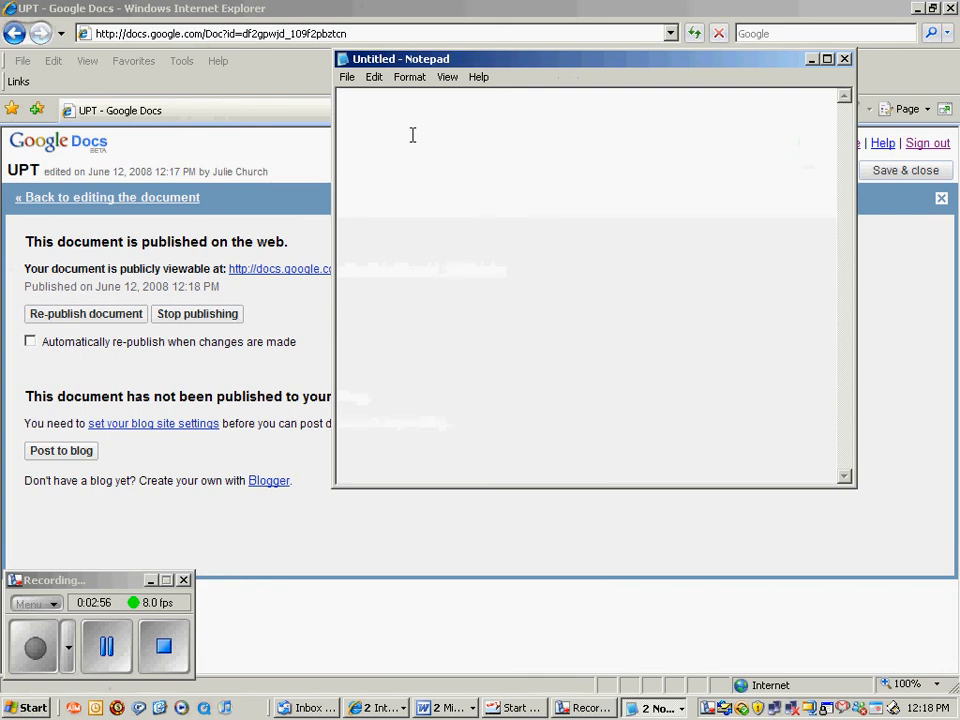
key(ctrl+v)
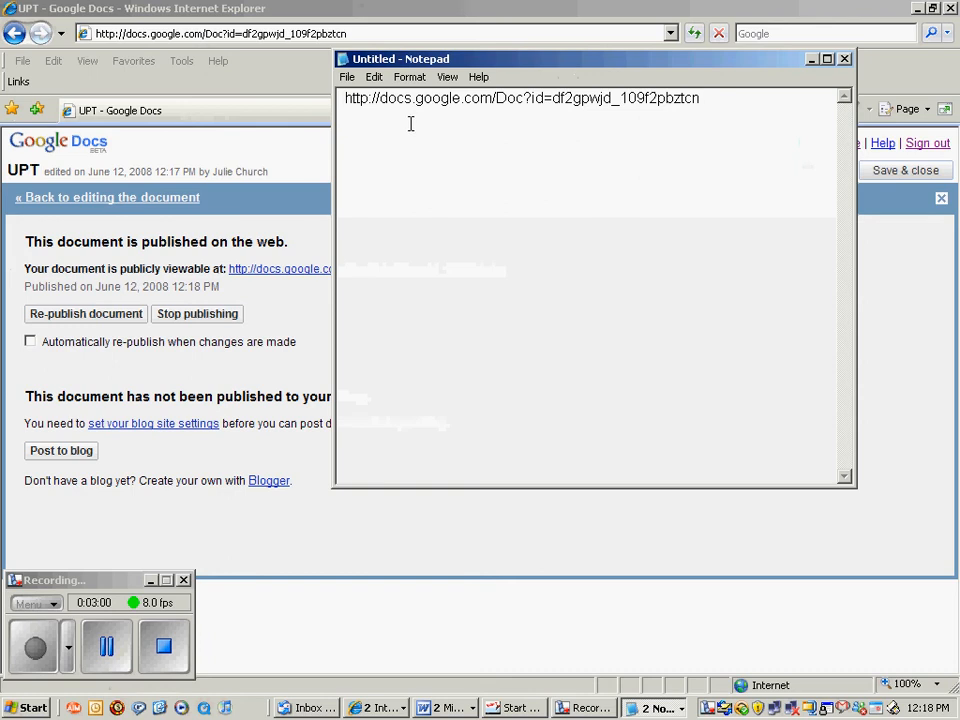
click(811, 59)
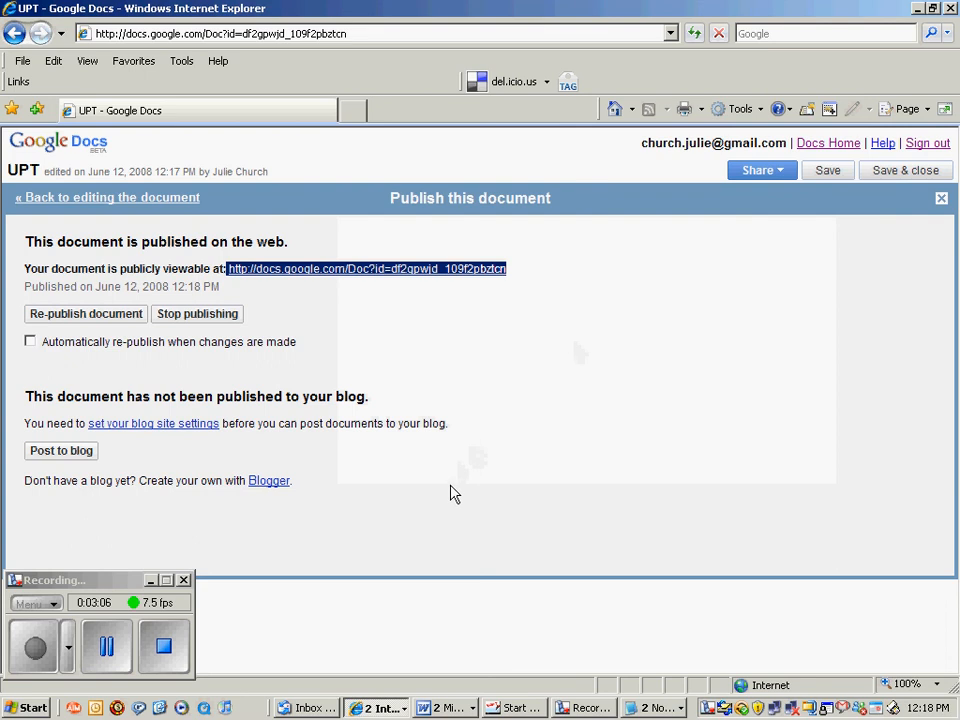
Turn on automatic re-publishing for UPT, re-publish it, and save and close.
click(30, 342)
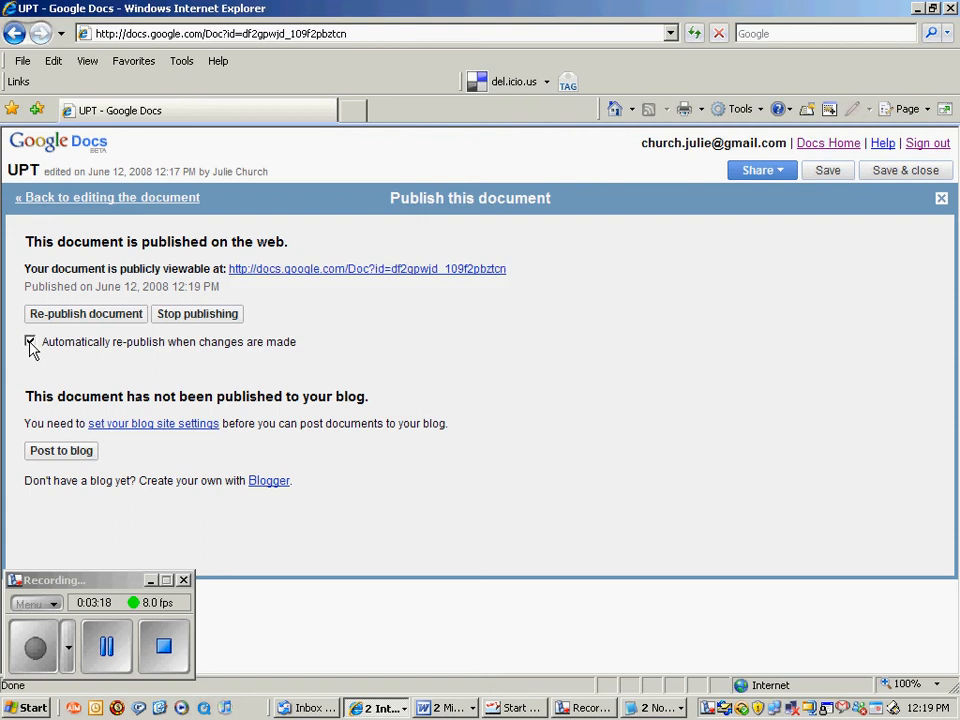
click(78, 322)
click(891, 172)
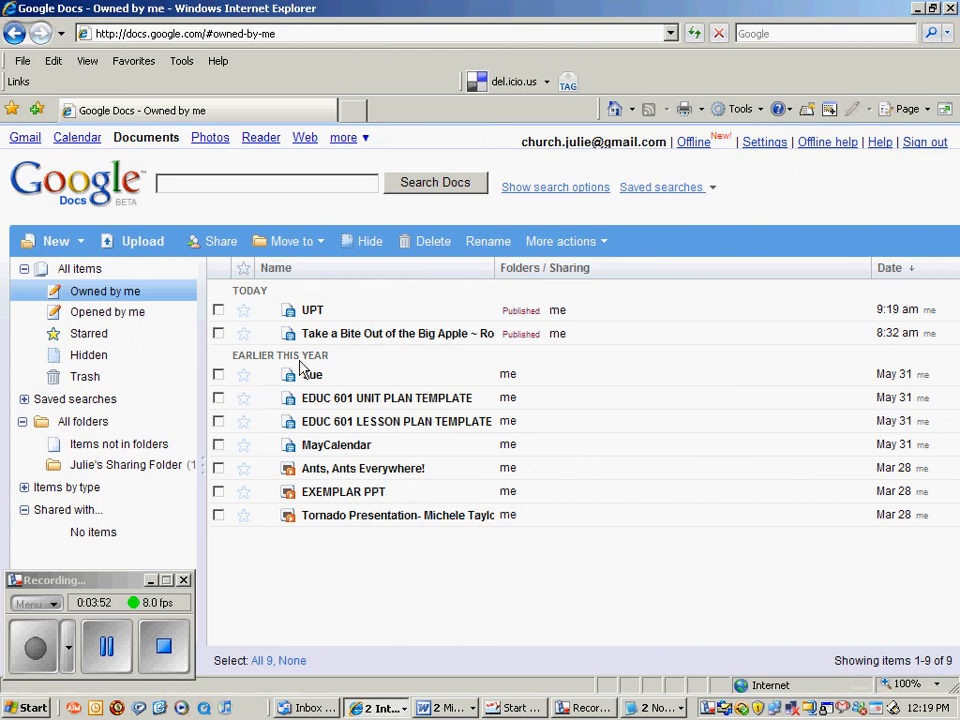
Open the full Google products page in a maximized window and go to Sites.
click(365, 140)
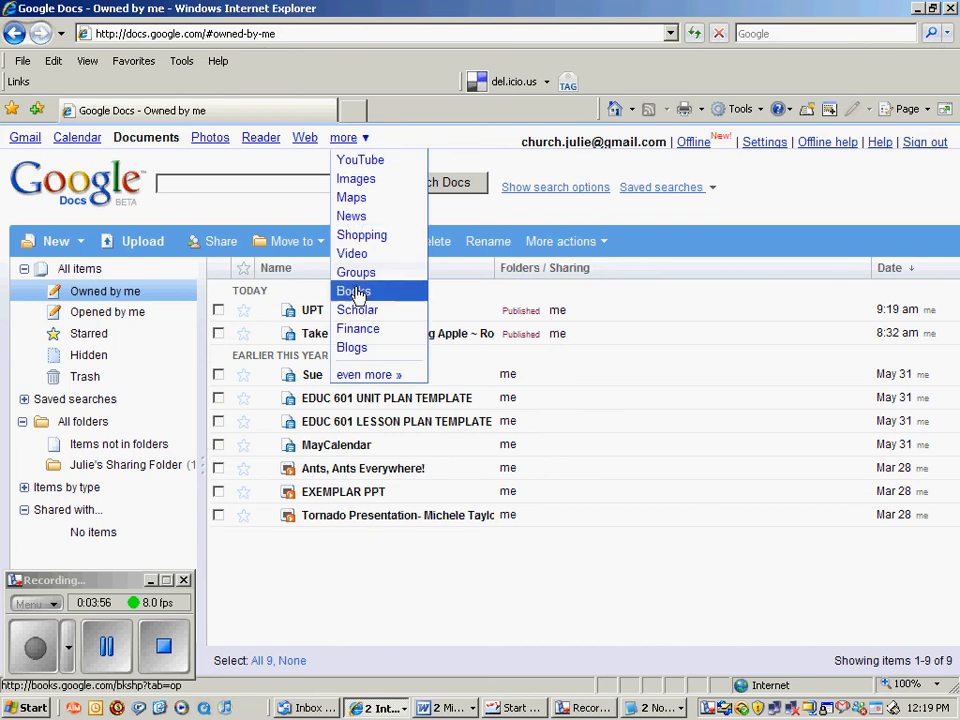
click(368, 376)
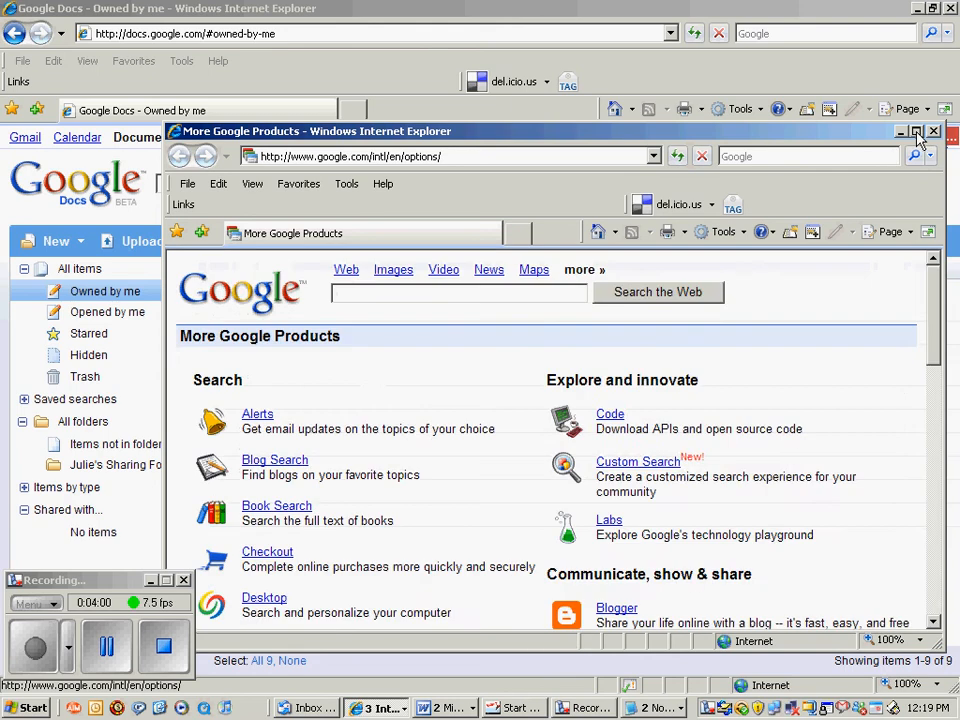
click(915, 132)
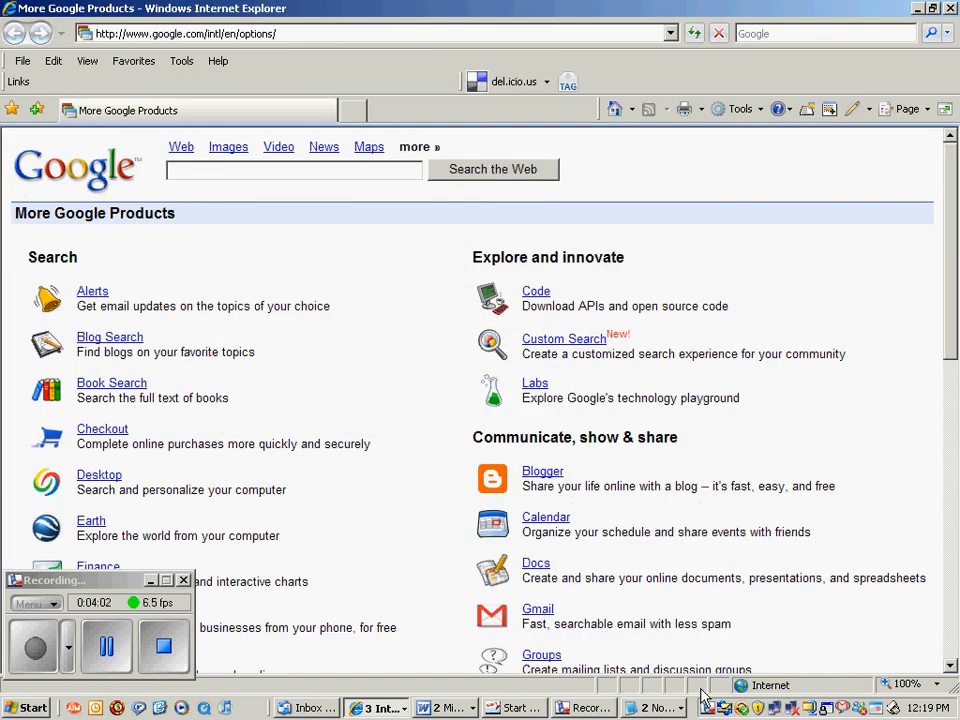
drag(952, 668, 953, 670)
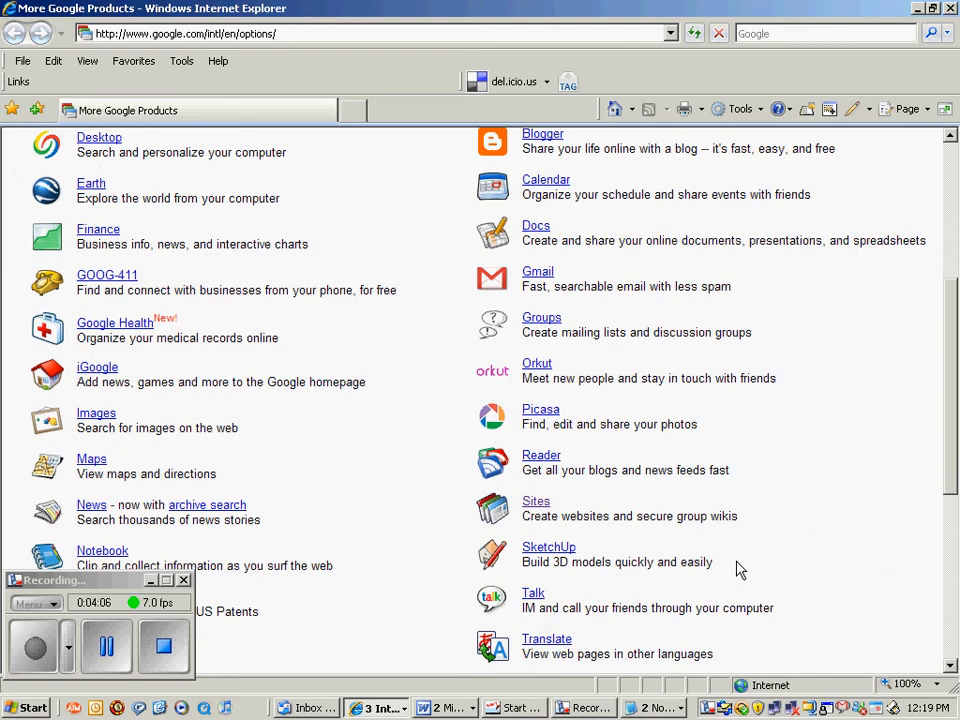
click(538, 503)
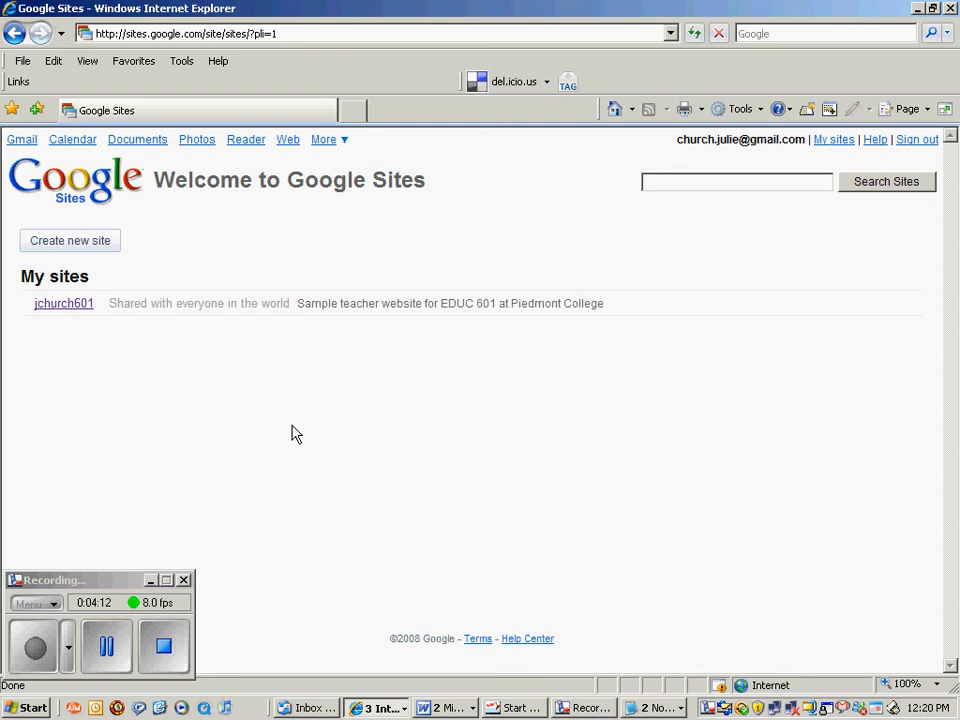
Navigate the teacher site through e-Portfolio and Coursework to the EDUC 601 page.
click(58, 313)
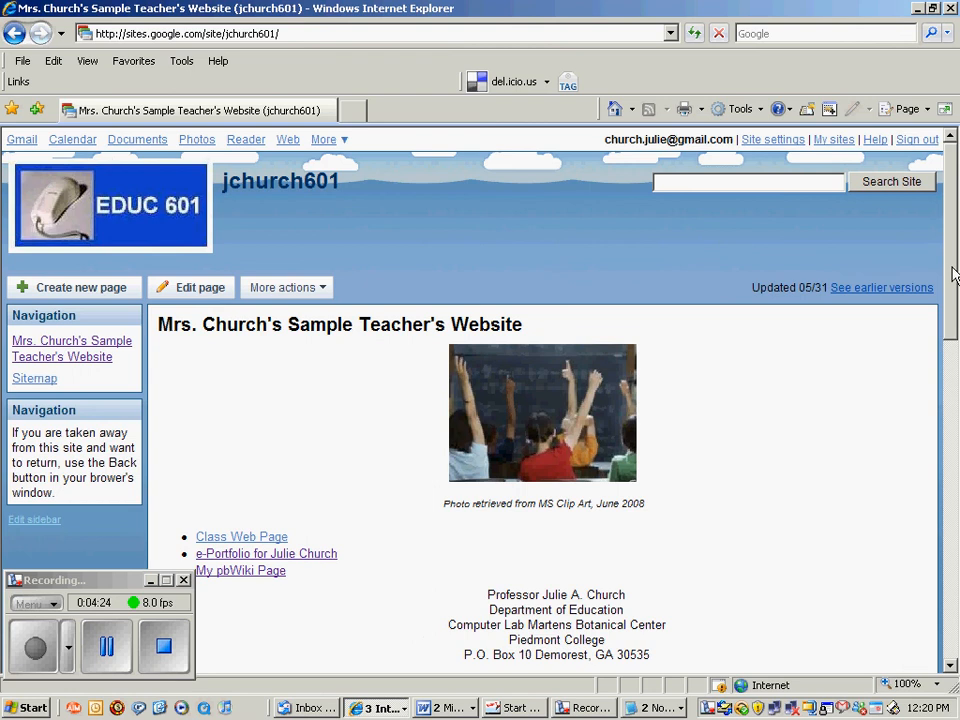
scroll(955, 315, down, 3)
scroll(955, 315, down, 1)
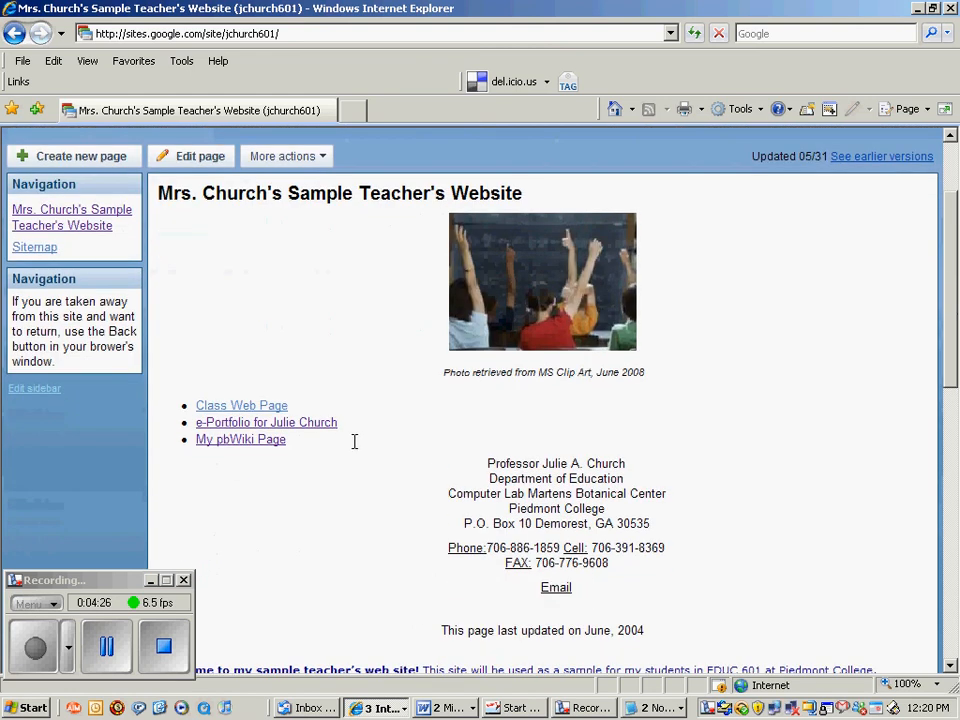
click(317, 430)
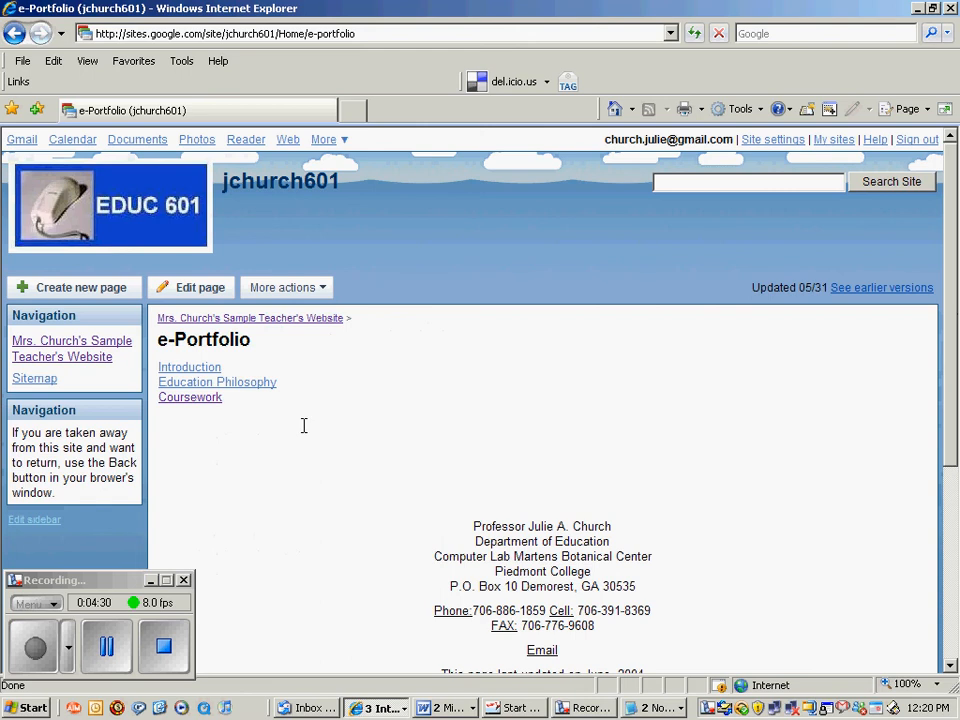
click(194, 401)
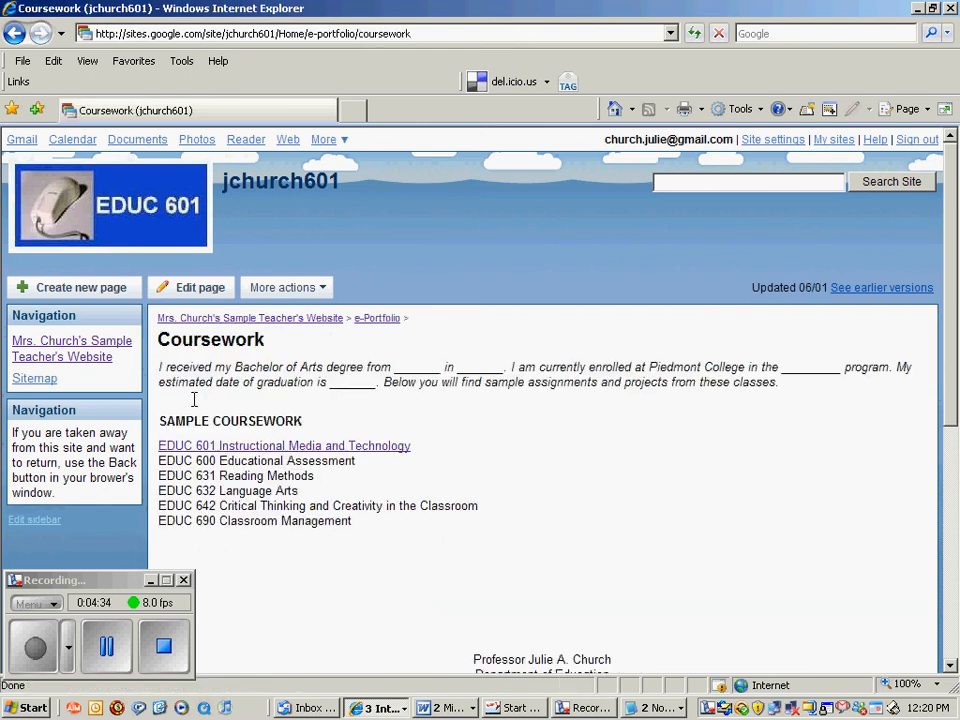
click(237, 453)
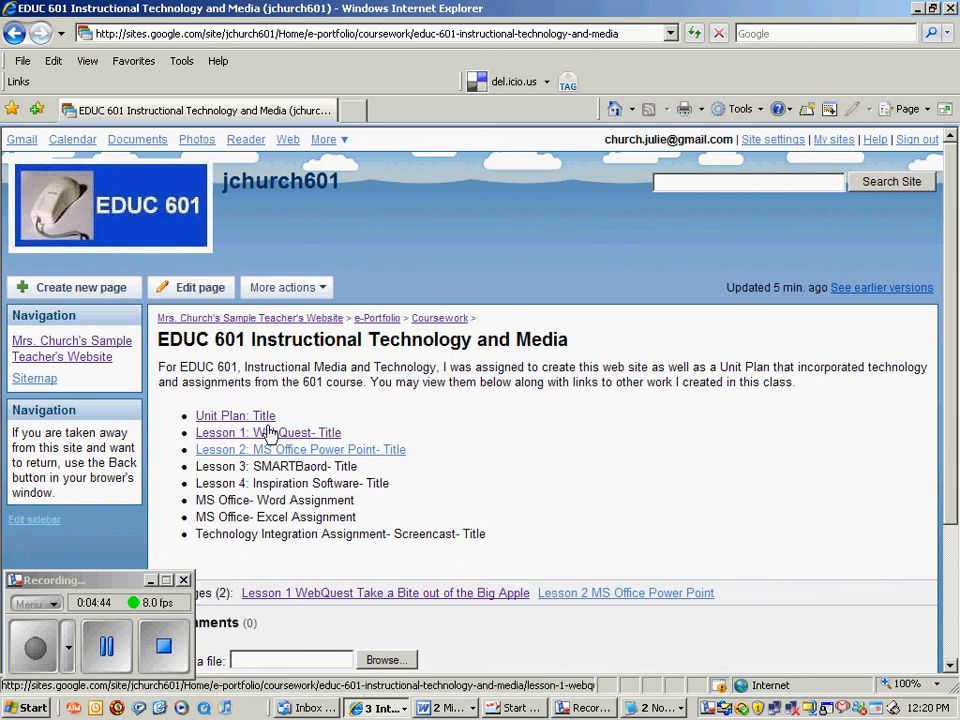
Edit the EDUC 601 page and remove the existing link from 'Unit Plan: Title'.
click(199, 290)
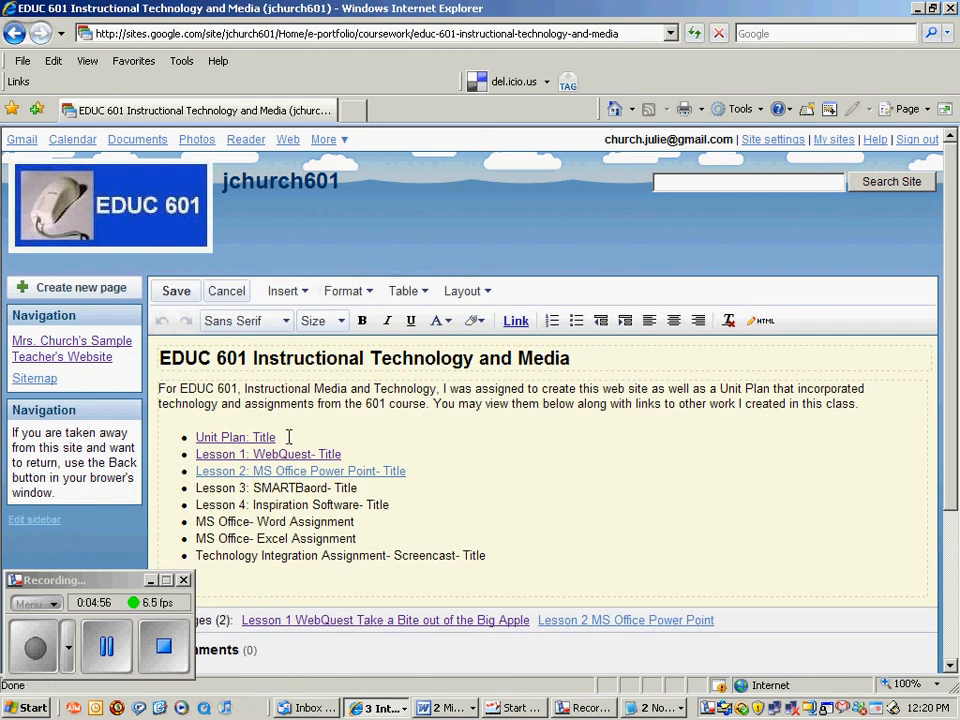
drag(289, 437, 195, 444)
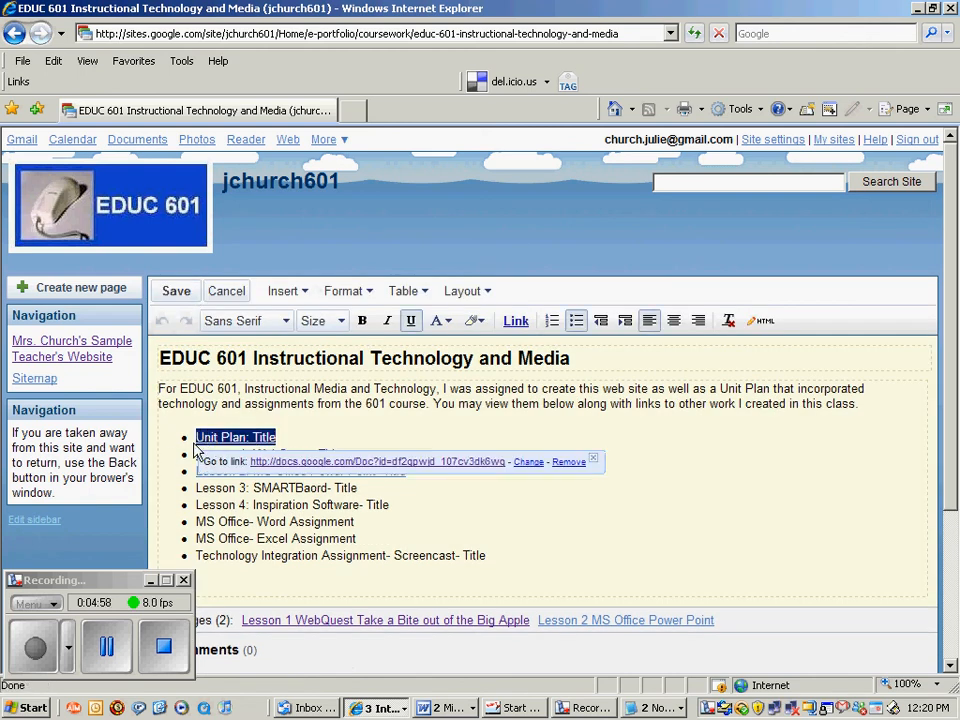
click(306, 300)
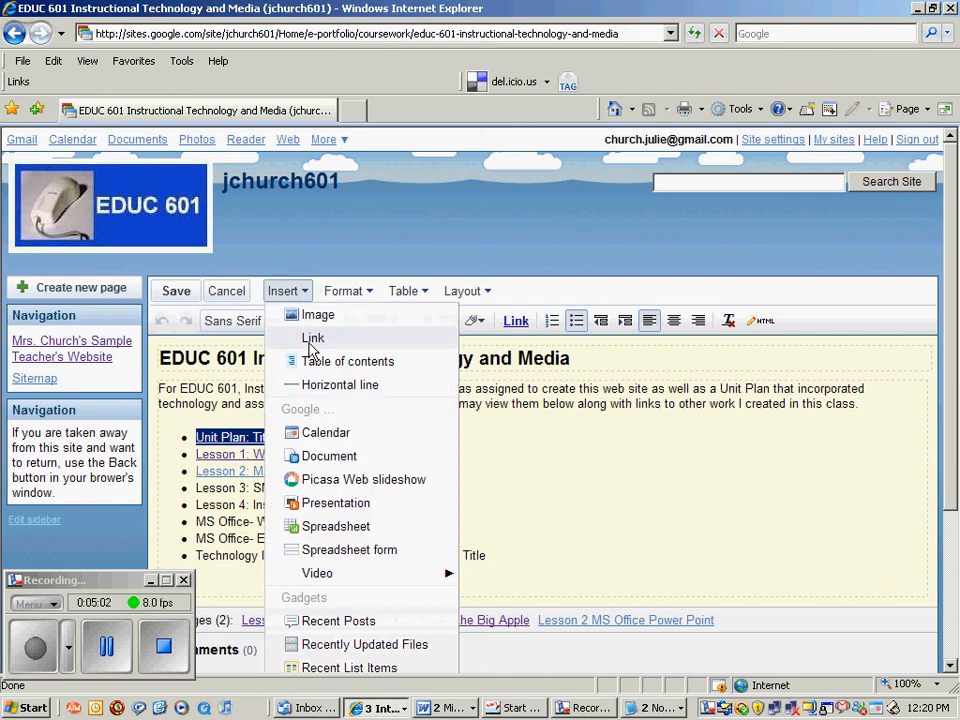
click(313, 337)
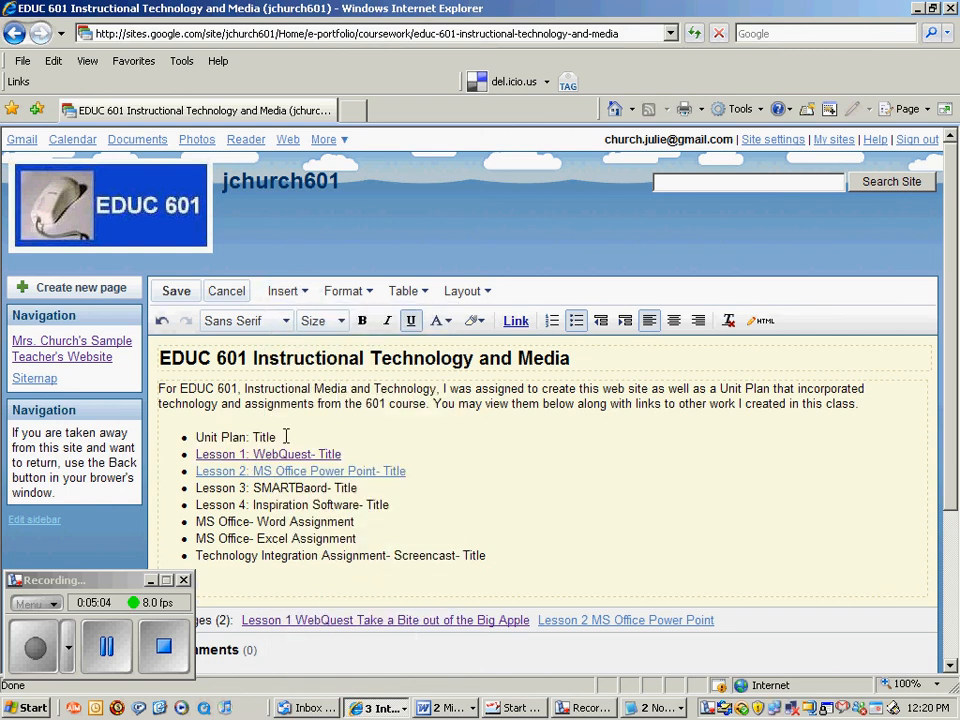
Reselect 'Unit Plan: Title' and bring up the Create Link dialog for it.
drag(283, 437, 195, 437)
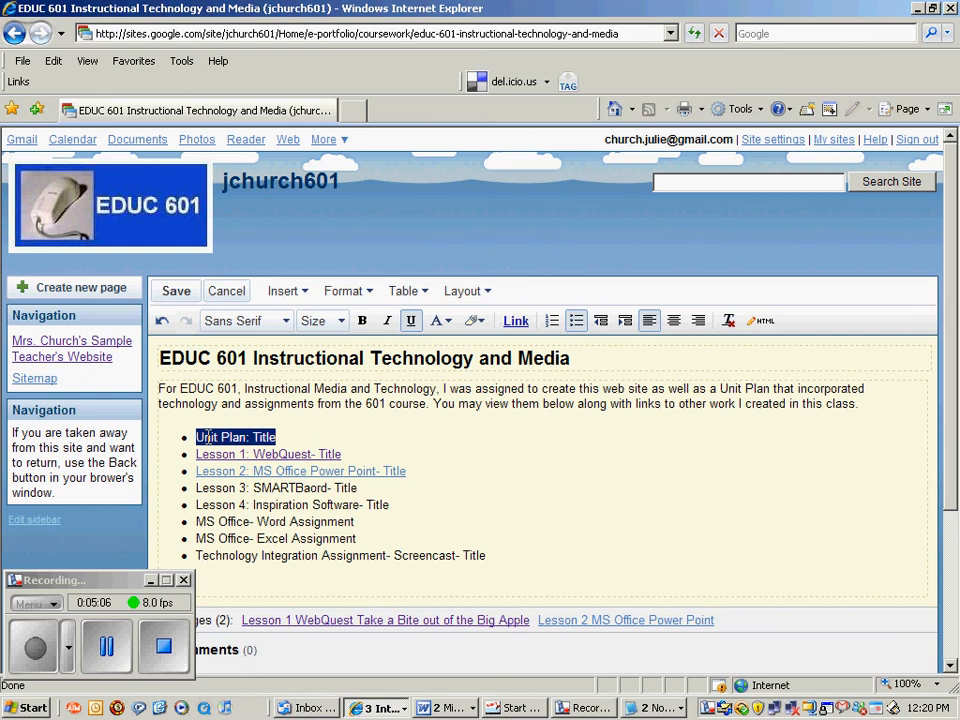
click(303, 292)
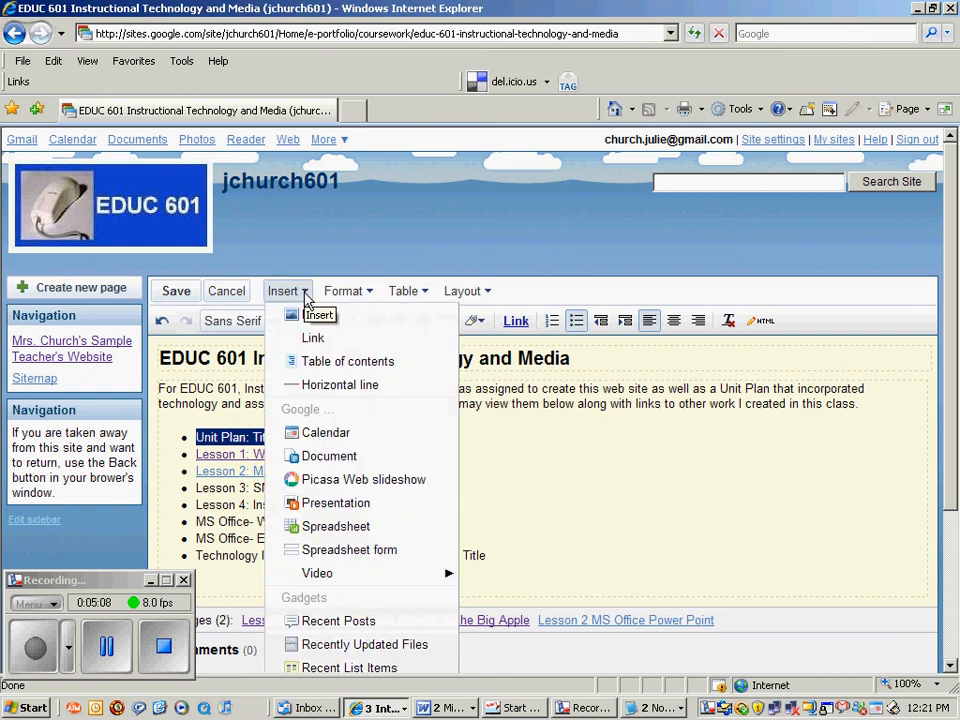
click(313, 339)
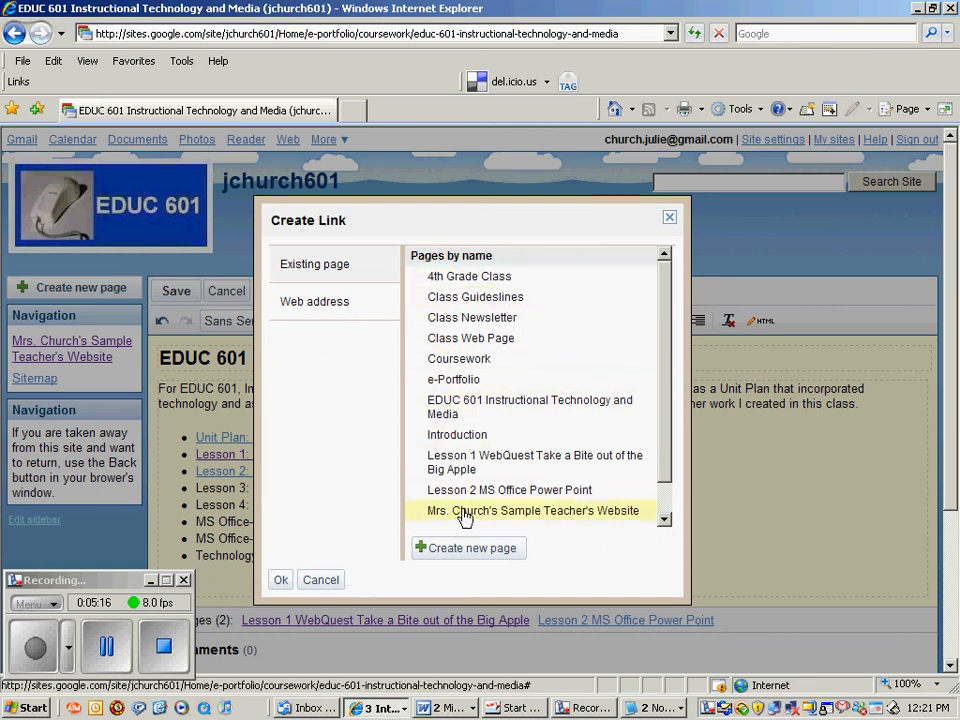
Link Unit Plan: Title as a web address to the document URL copied from the Notepad notes.
click(301, 309)
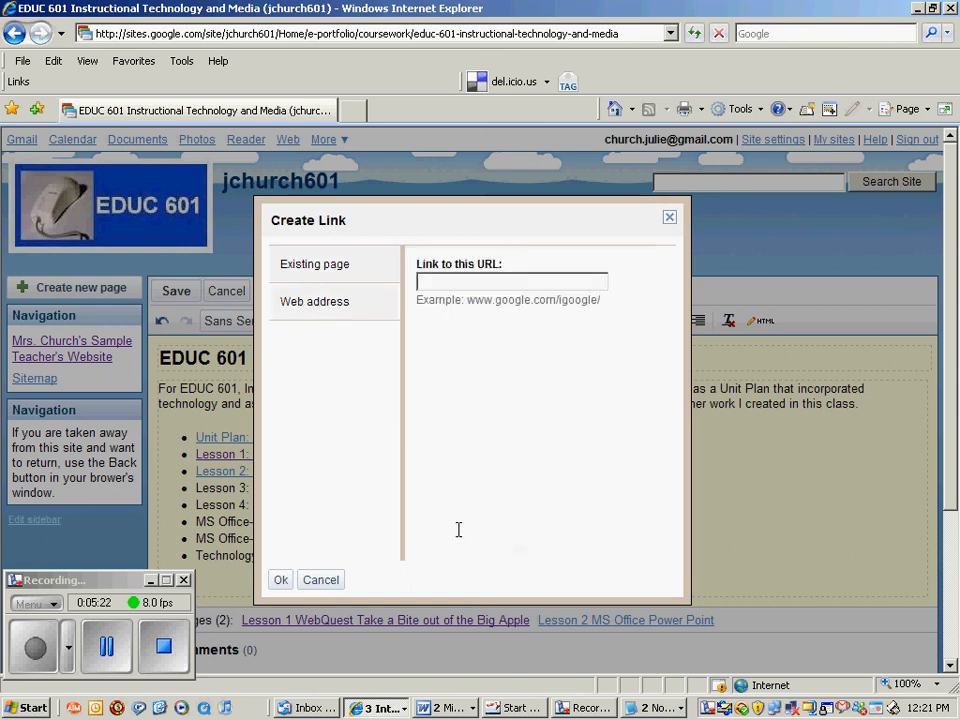
click(650, 712)
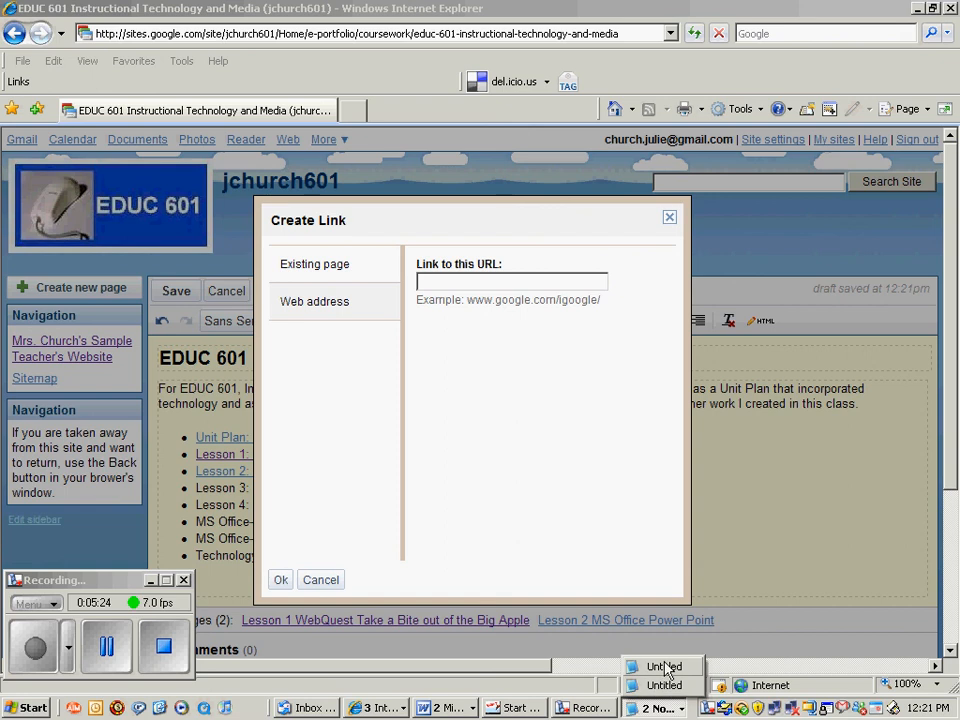
click(664, 666)
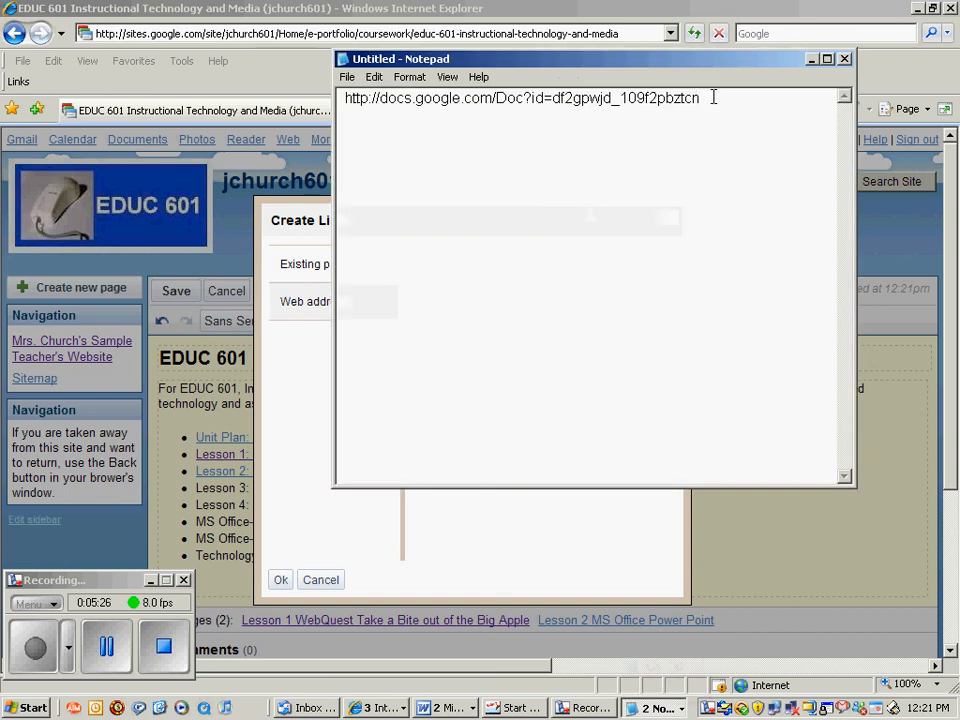
drag(705, 97, 343, 99)
key(ctrl+c)
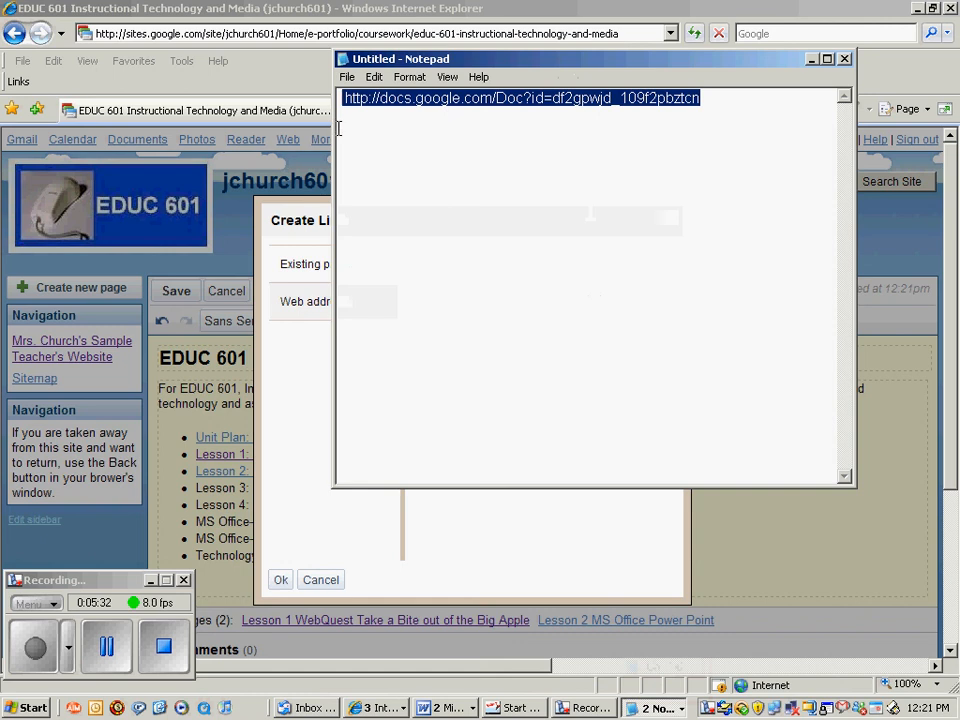
click(314, 398)
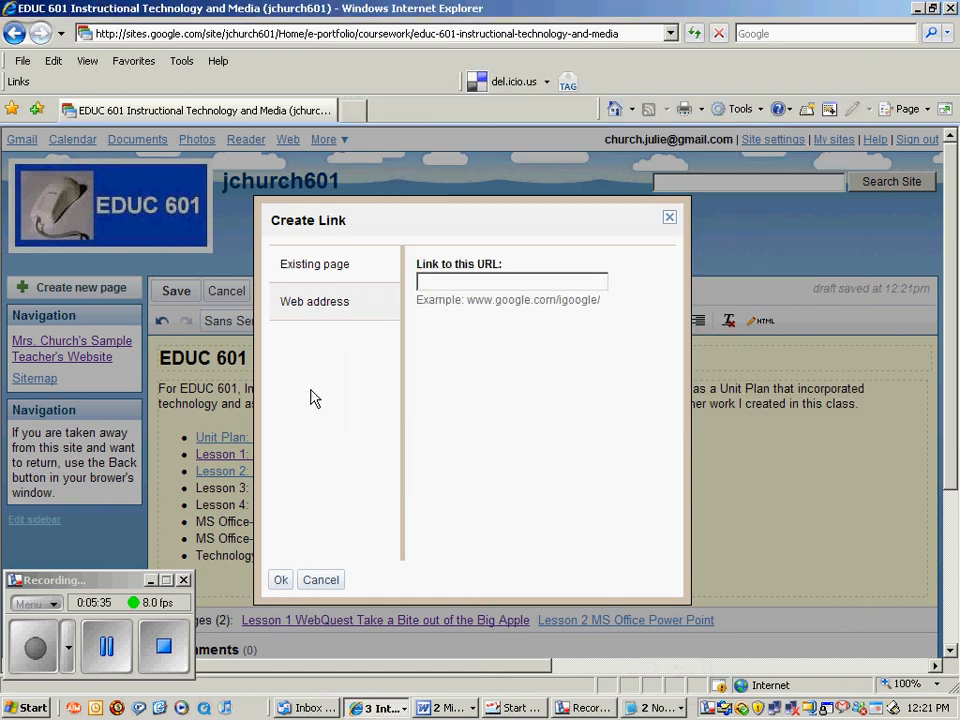
click(427, 284)
key(ctrl+v)
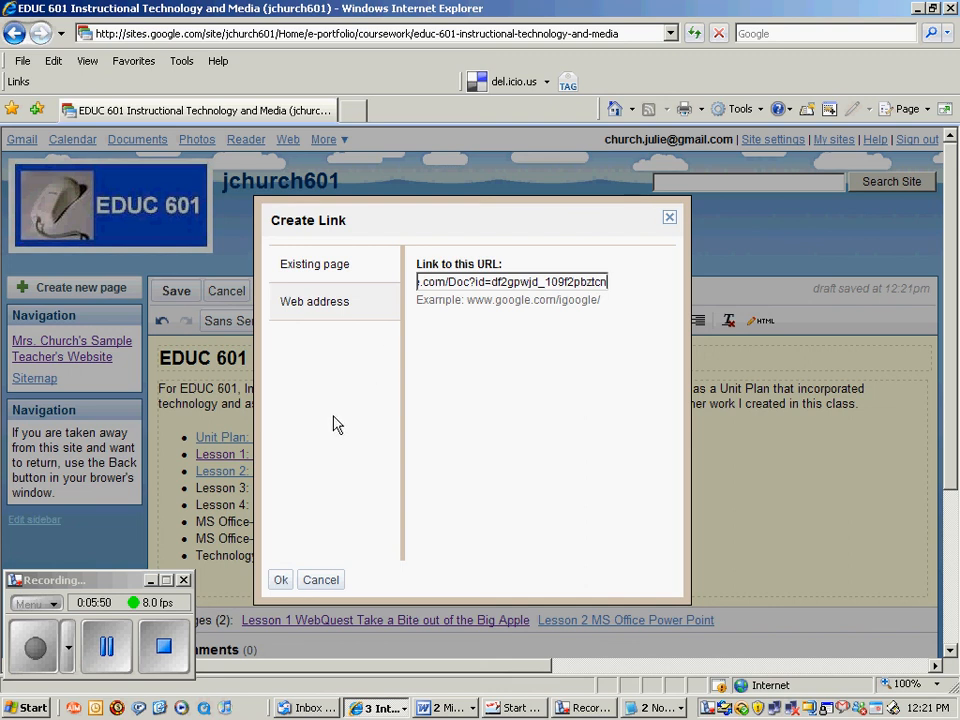
click(280, 582)
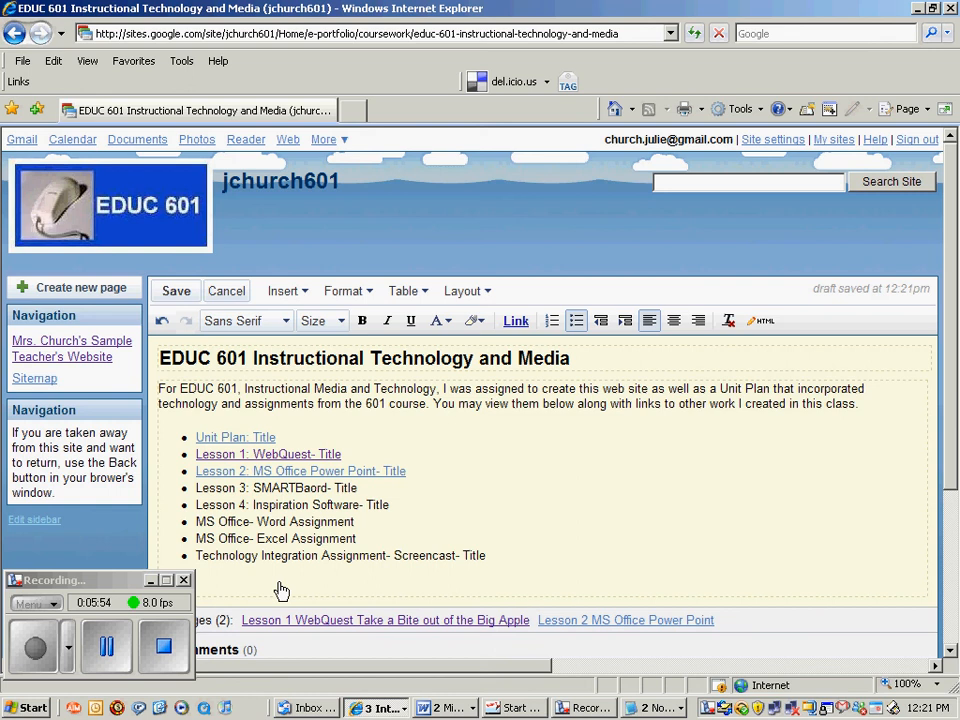
Save the EDUC 601 page, test the Unit Plan: Title link, and go back after the error.
click(176, 292)
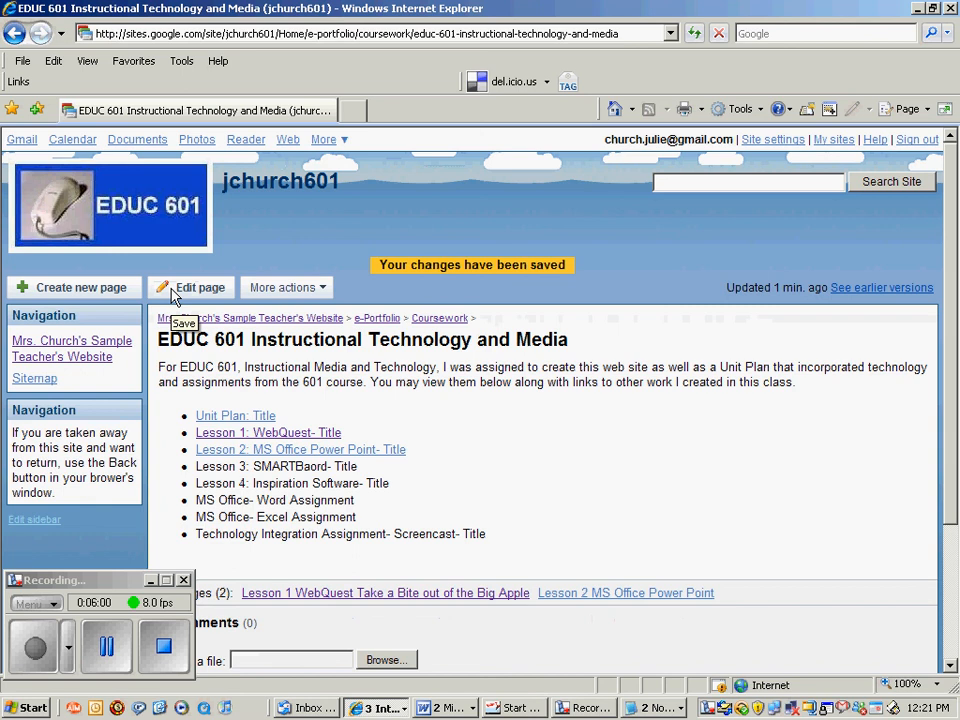
click(224, 418)
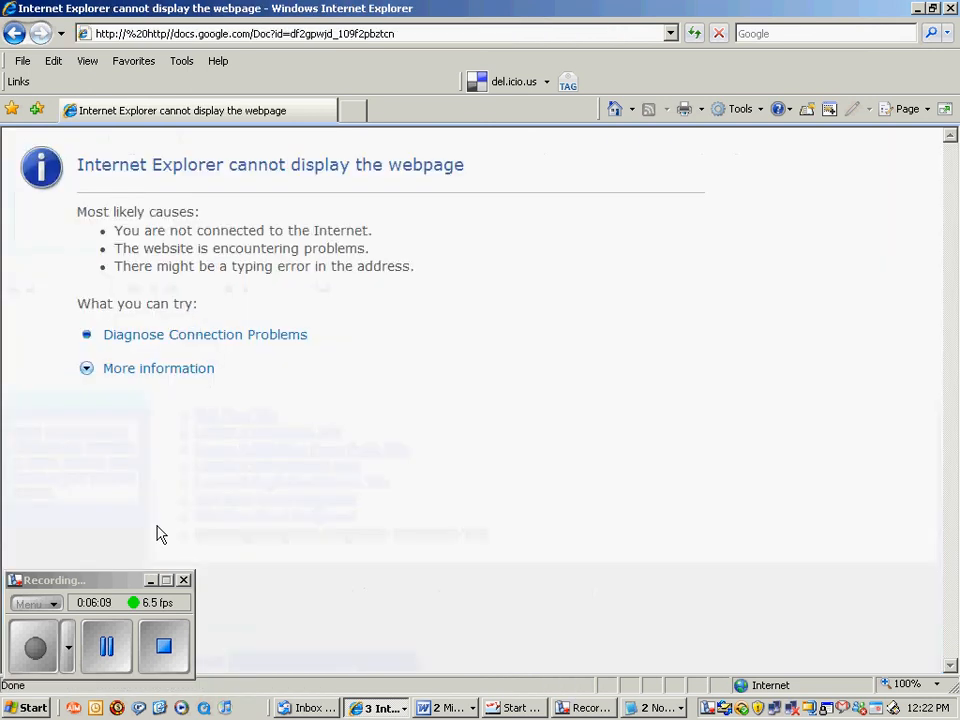
click(15, 36)
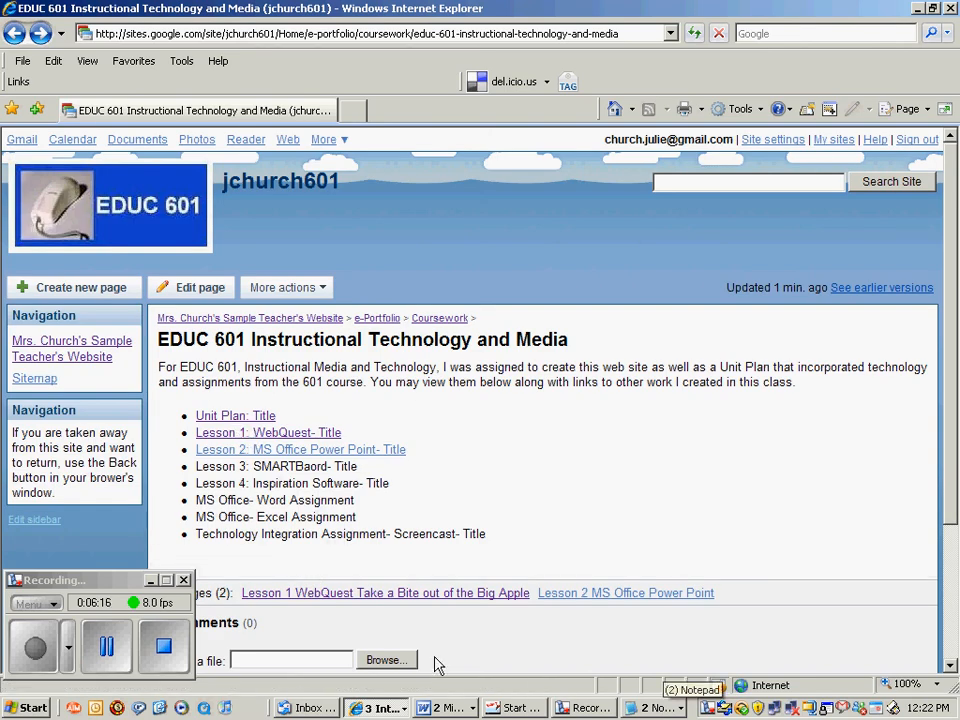
Re-edit the EDUC 601 page, select Unit Plan: Title, and take the correct address from the second notes window.
click(205, 292)
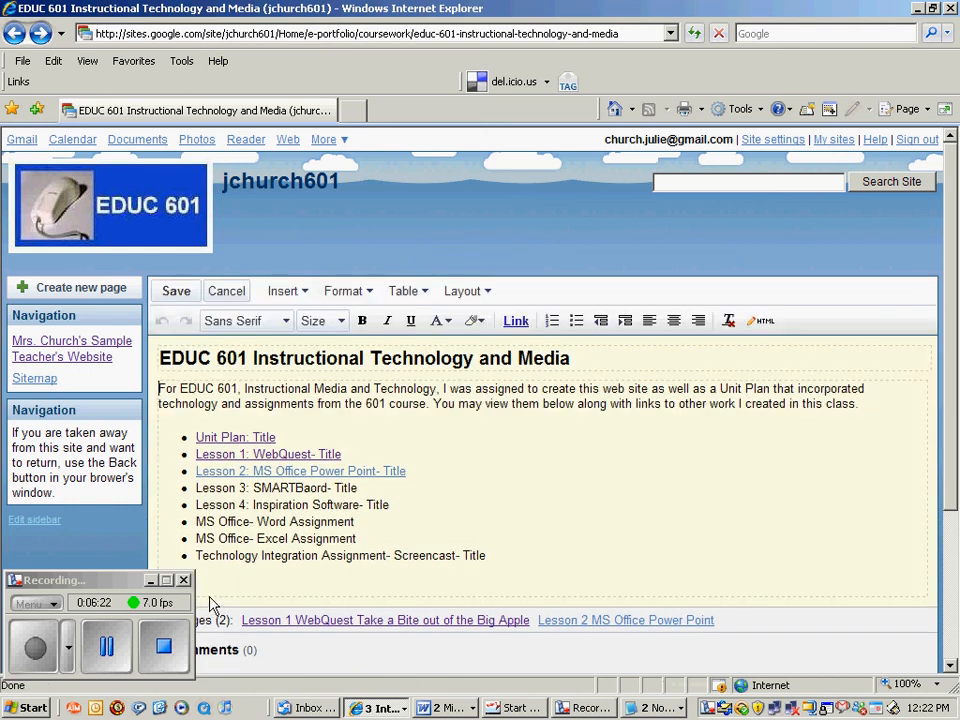
drag(285, 438, 203, 438)
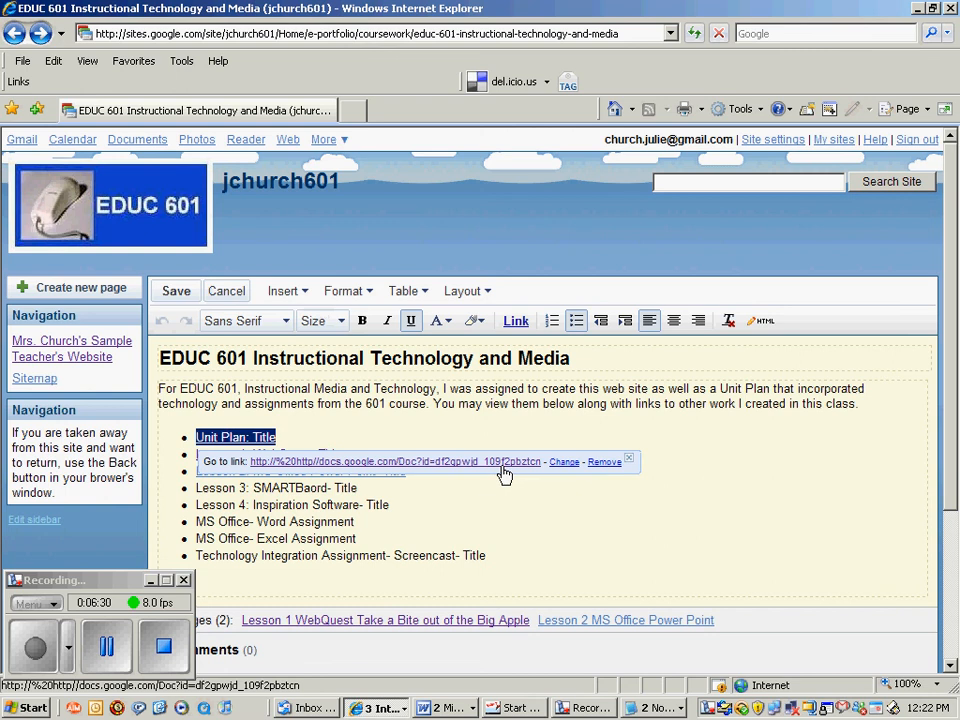
click(666, 714)
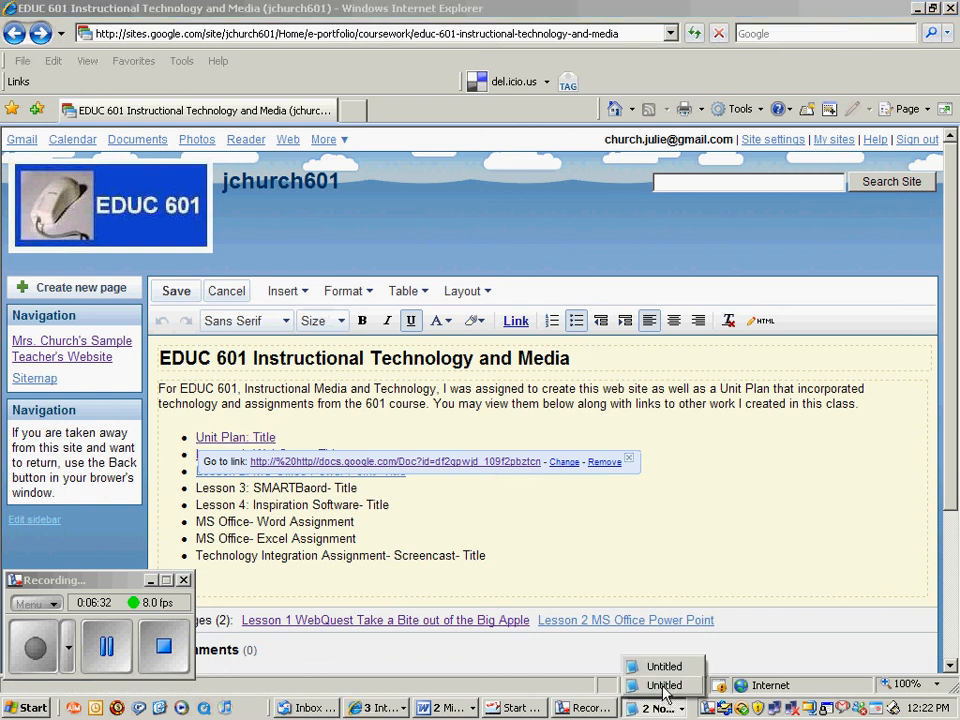
click(664, 687)
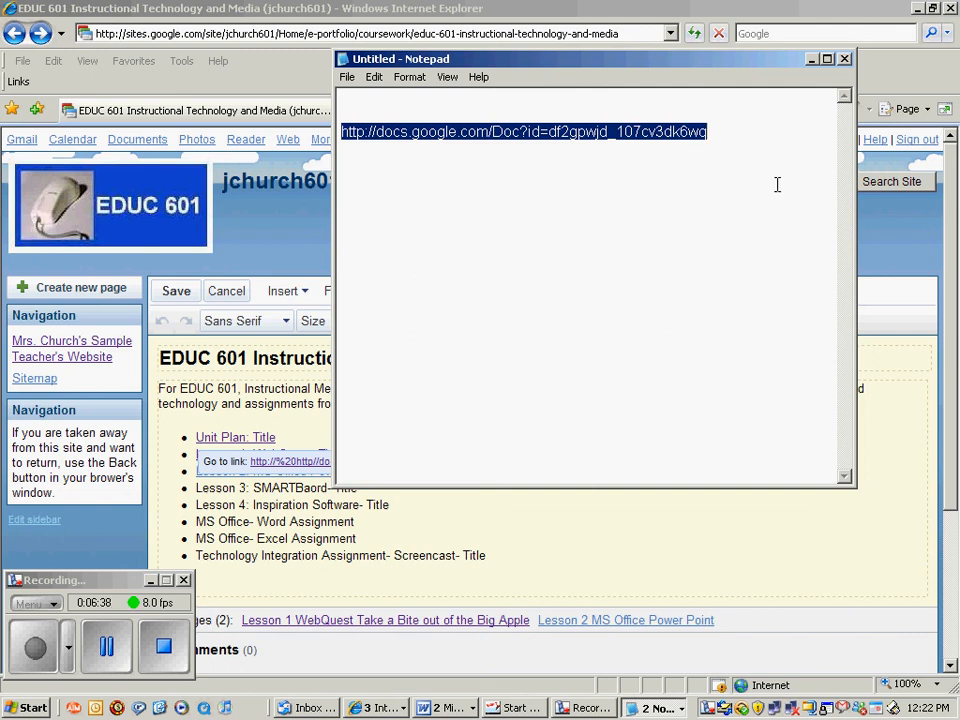
click(718, 130)
drag(718, 130, 341, 131)
key(ctrl+c)
click(296, 443)
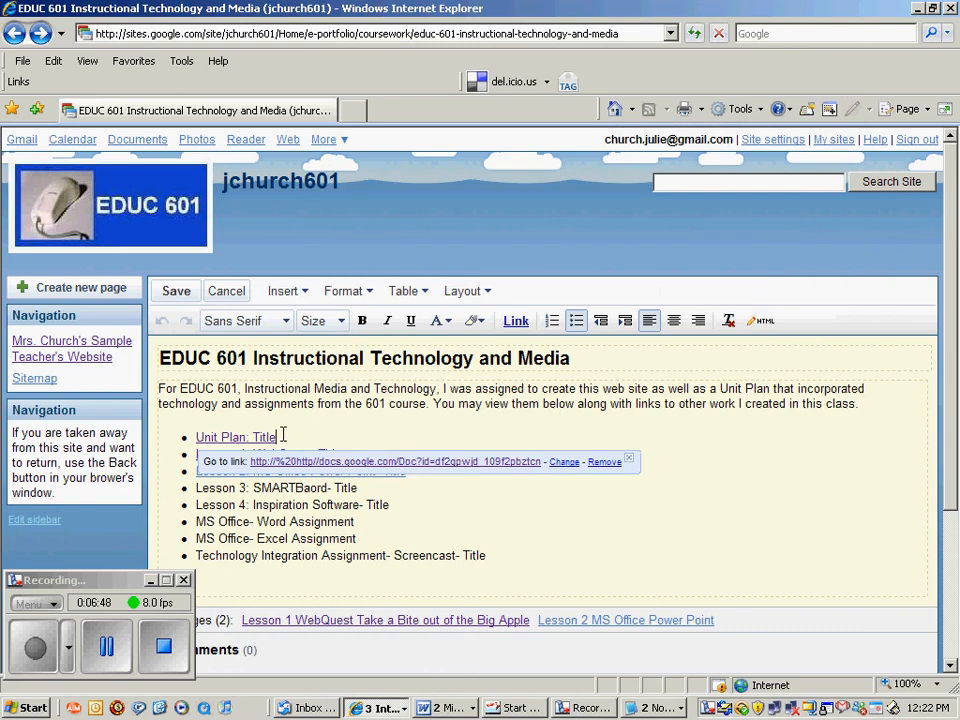
Relink Unit Plan: Title to the pasted correct Google Docs address and save the EDUC 601 page.
drag(283, 435, 196, 437)
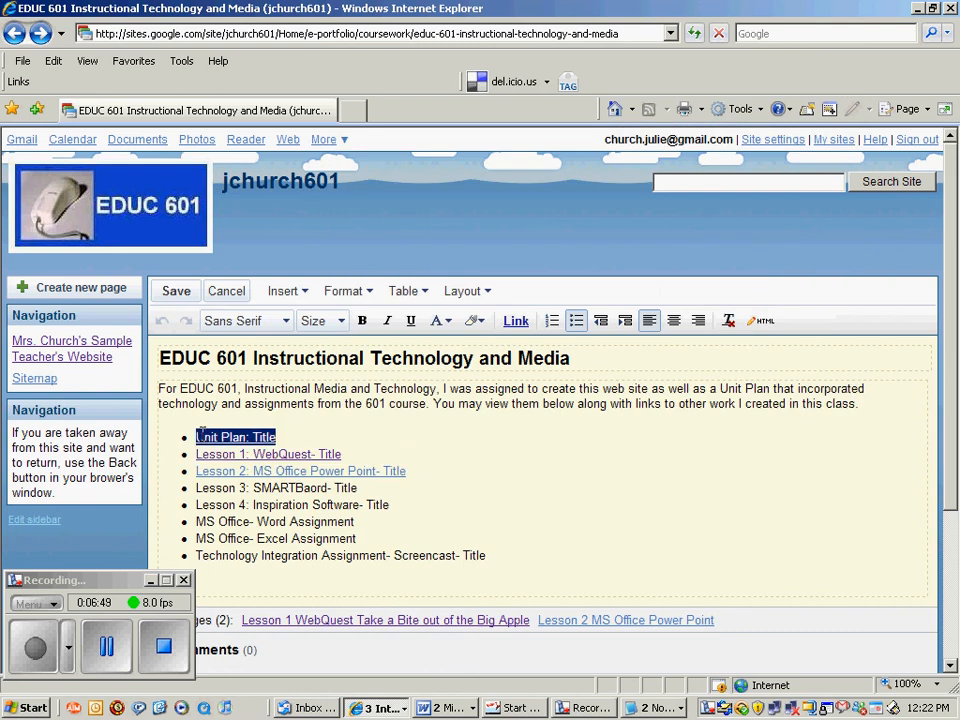
click(308, 290)
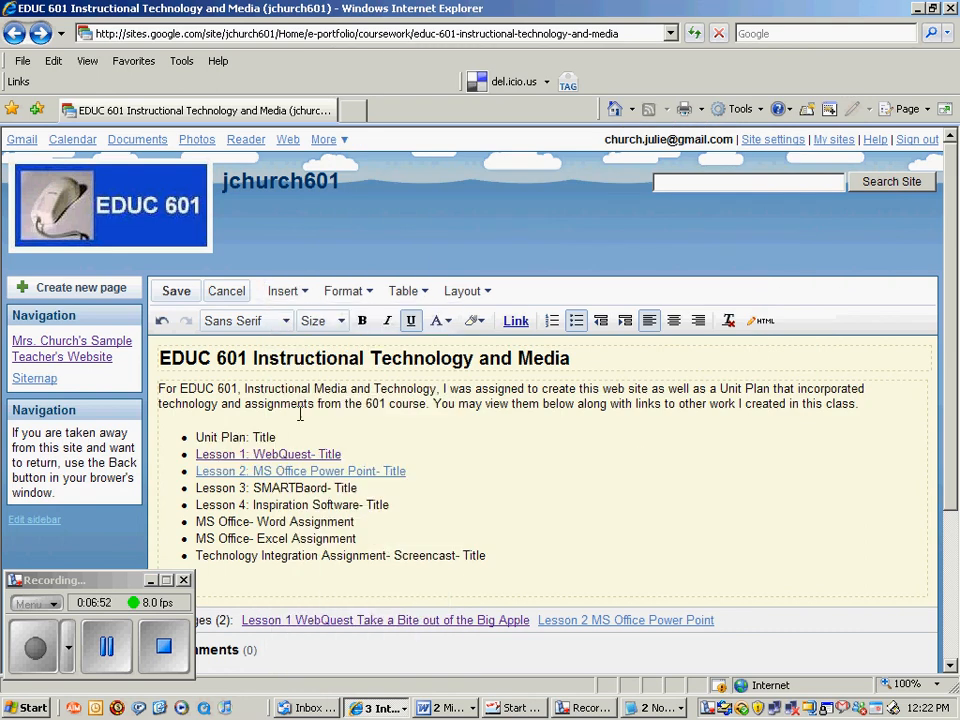
drag(284, 436, 207, 436)
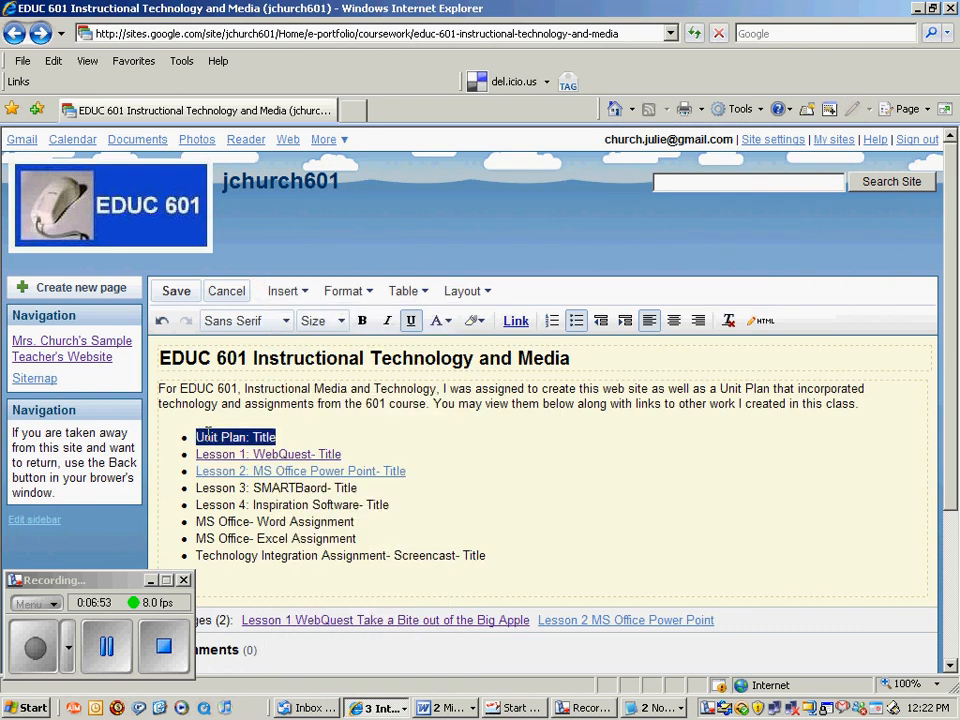
click(300, 292)
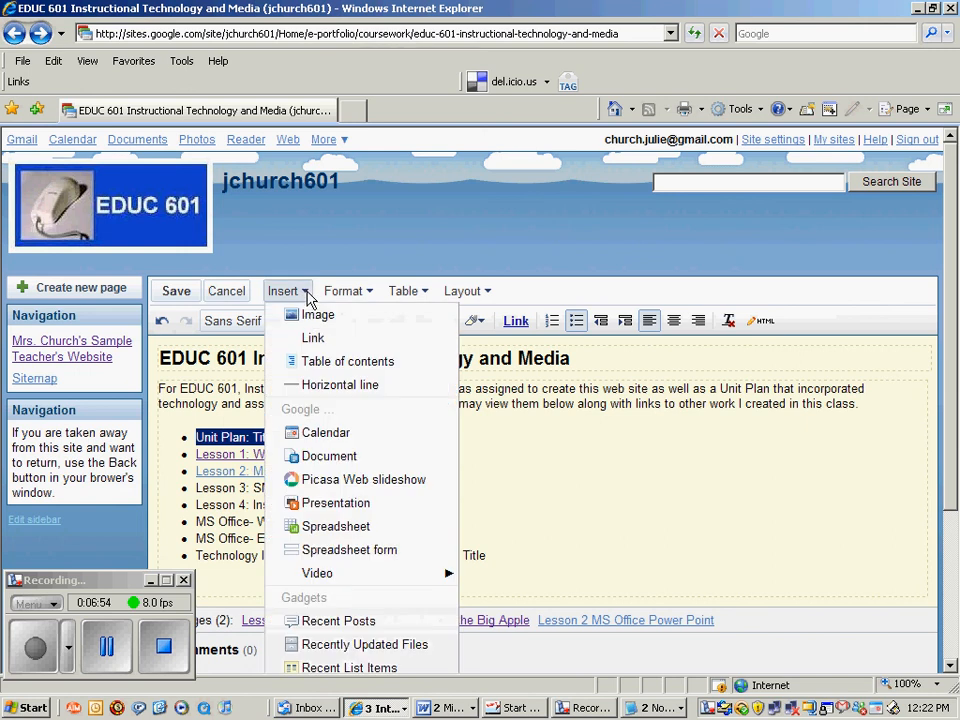
click(311, 342)
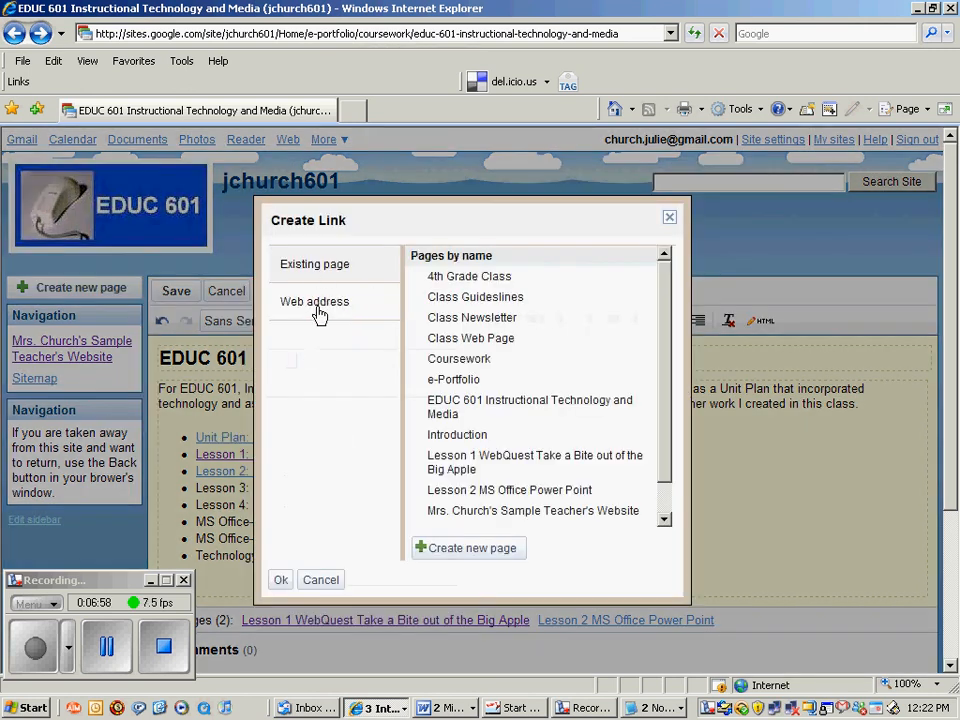
click(317, 313)
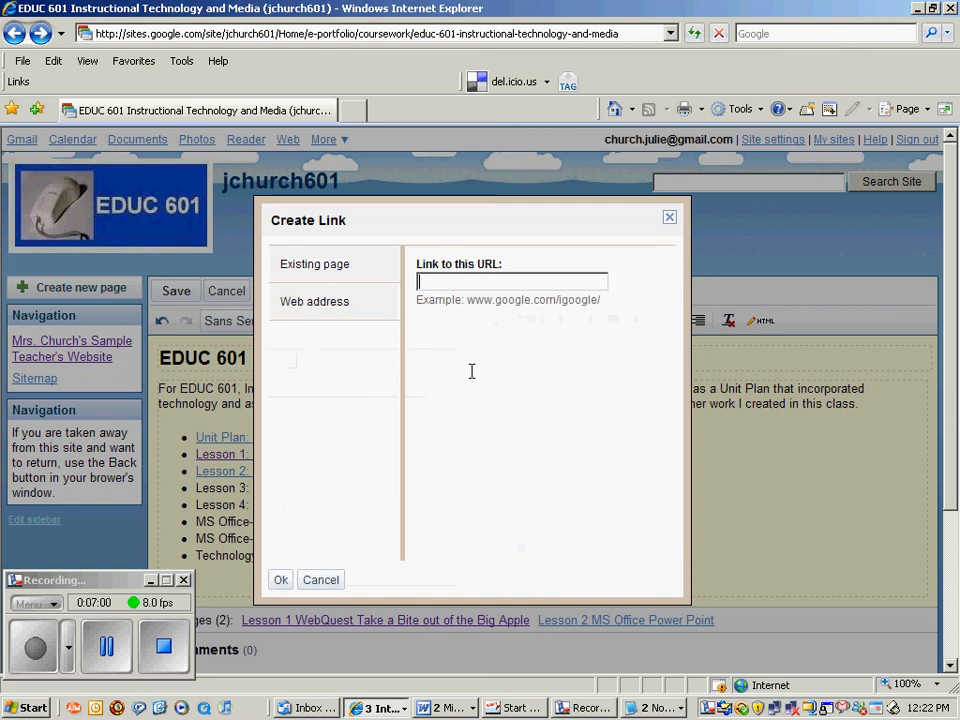
key(ctrl+v)
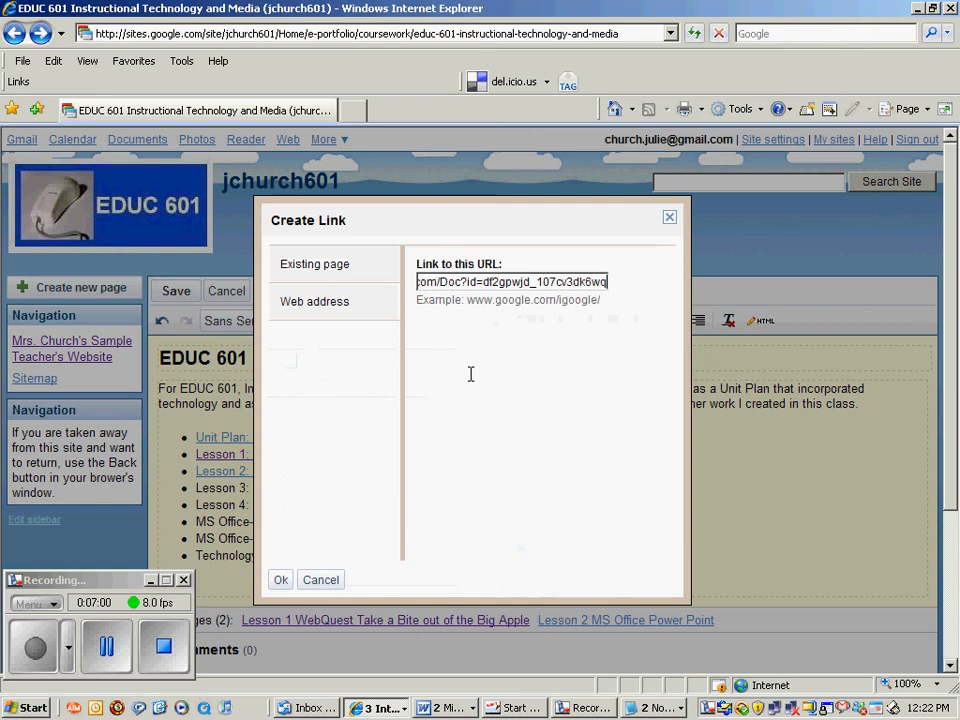
click(281, 581)
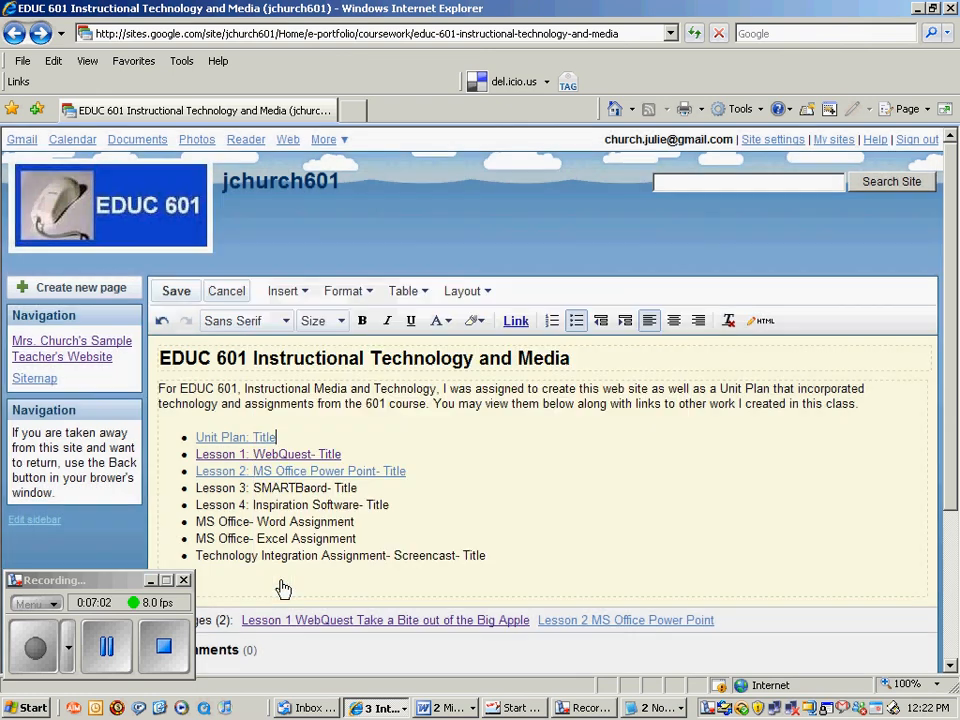
click(176, 292)
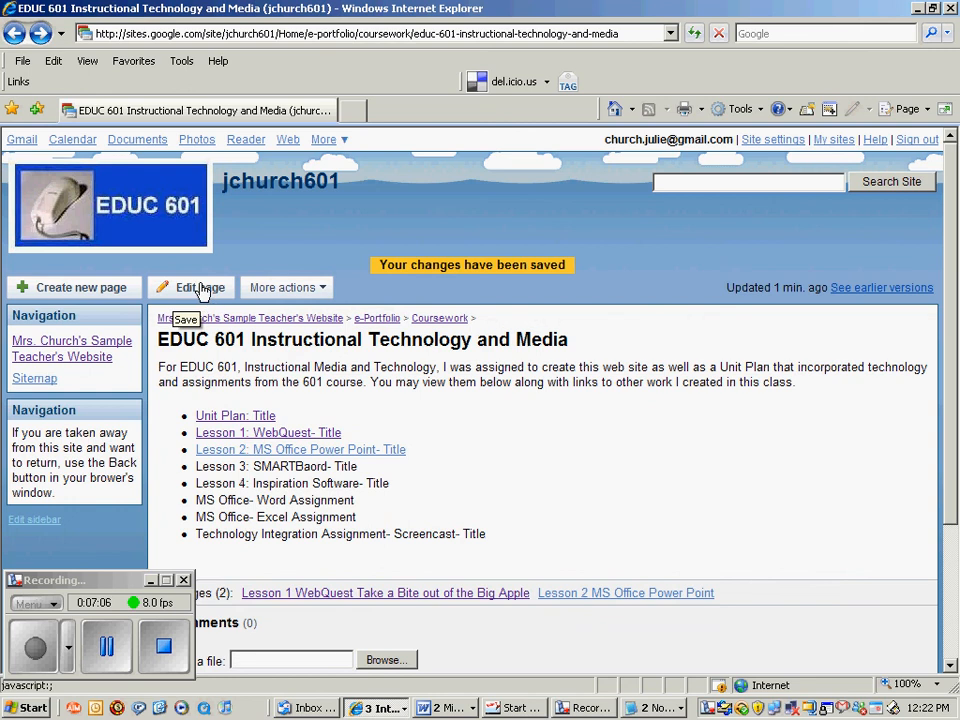
Follow the Unit Plan: Title link to open the UPT document and scroll to its heading.
click(235, 418)
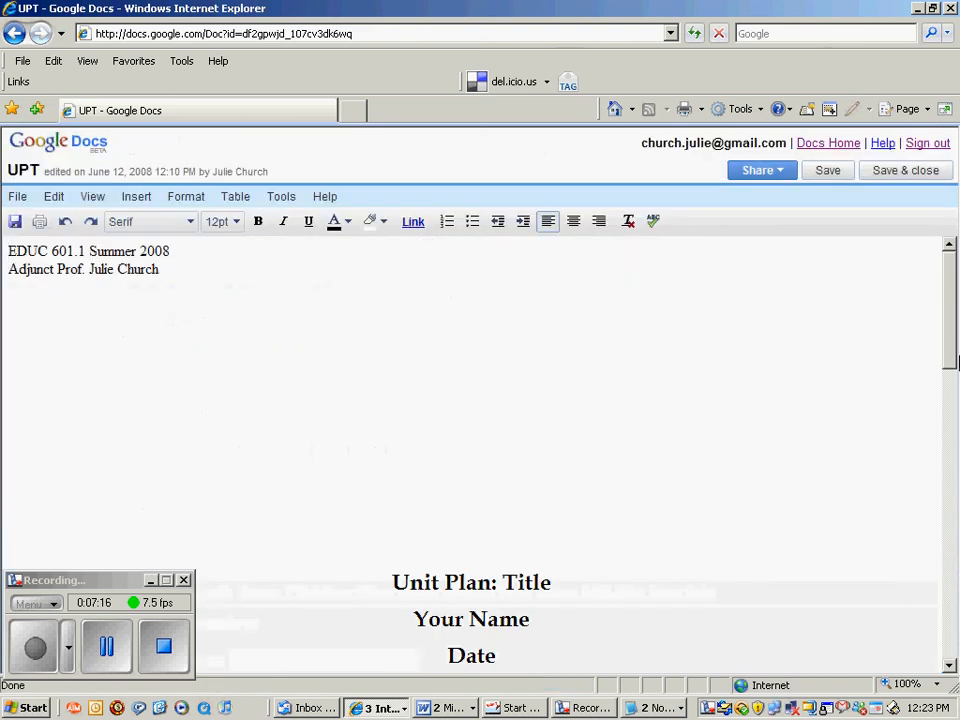
drag(954, 366, 953, 435)
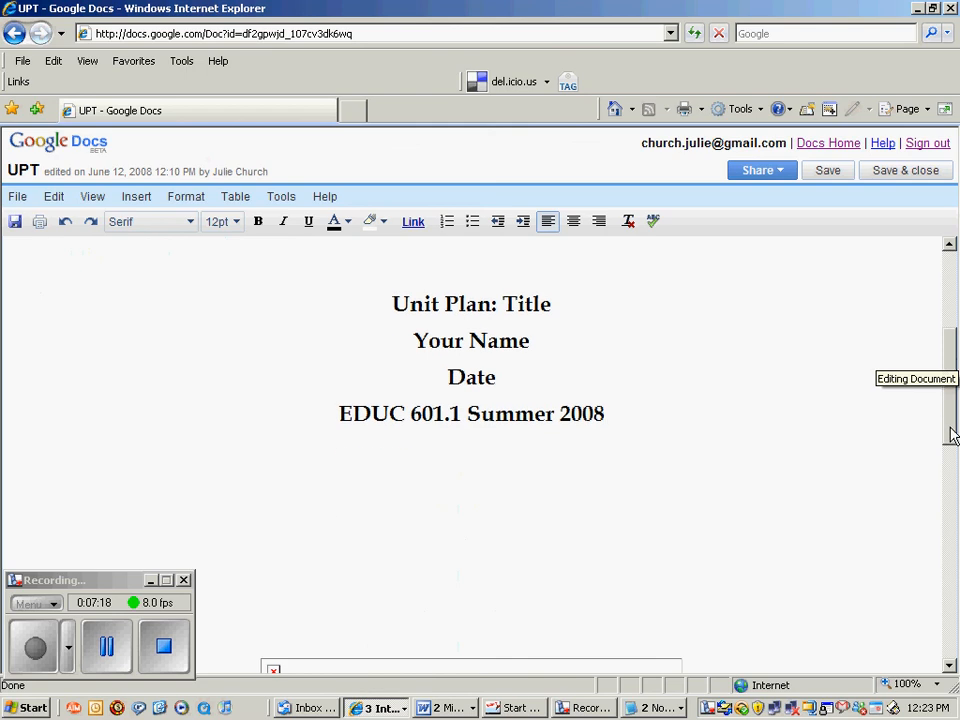